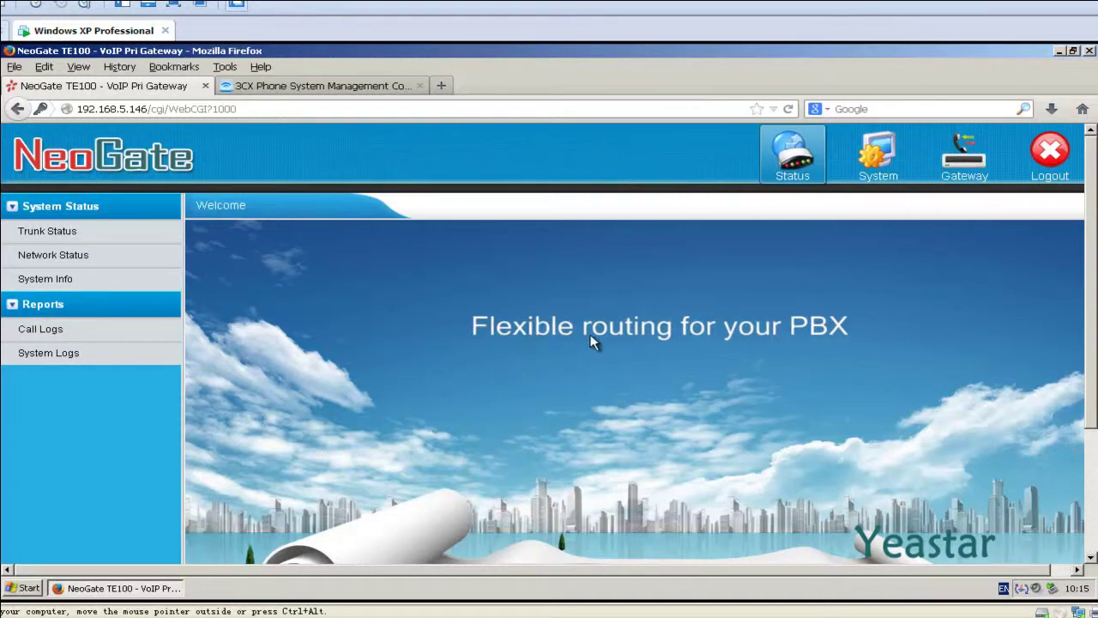
Start a new VoIP trunk on the NeoGate gateway with the trunk type Service Provider
click(961, 158)
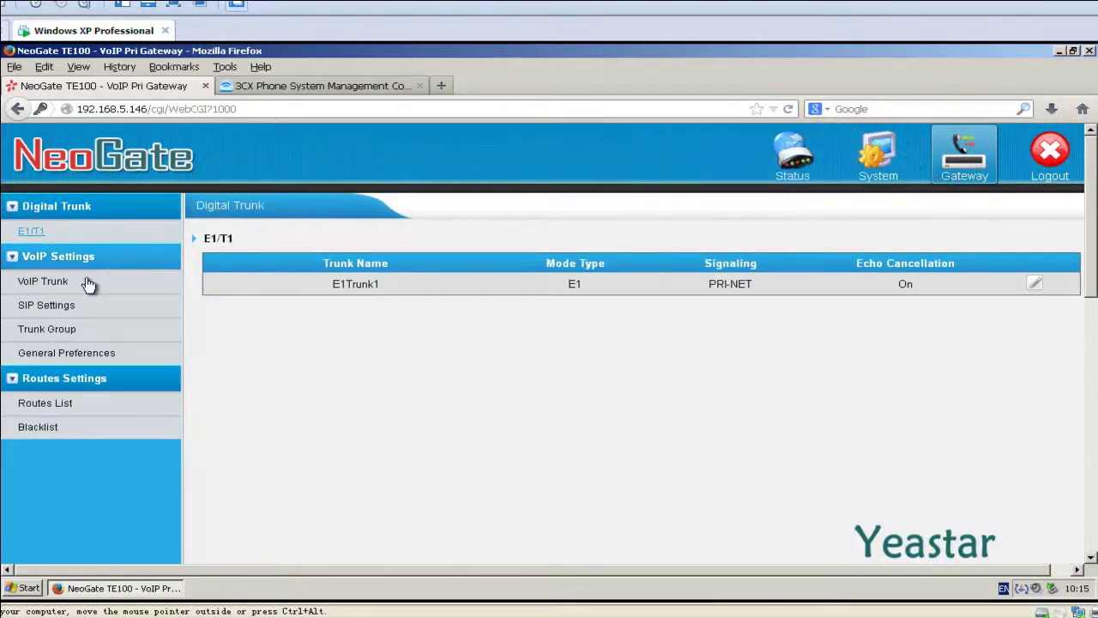
click(57, 288)
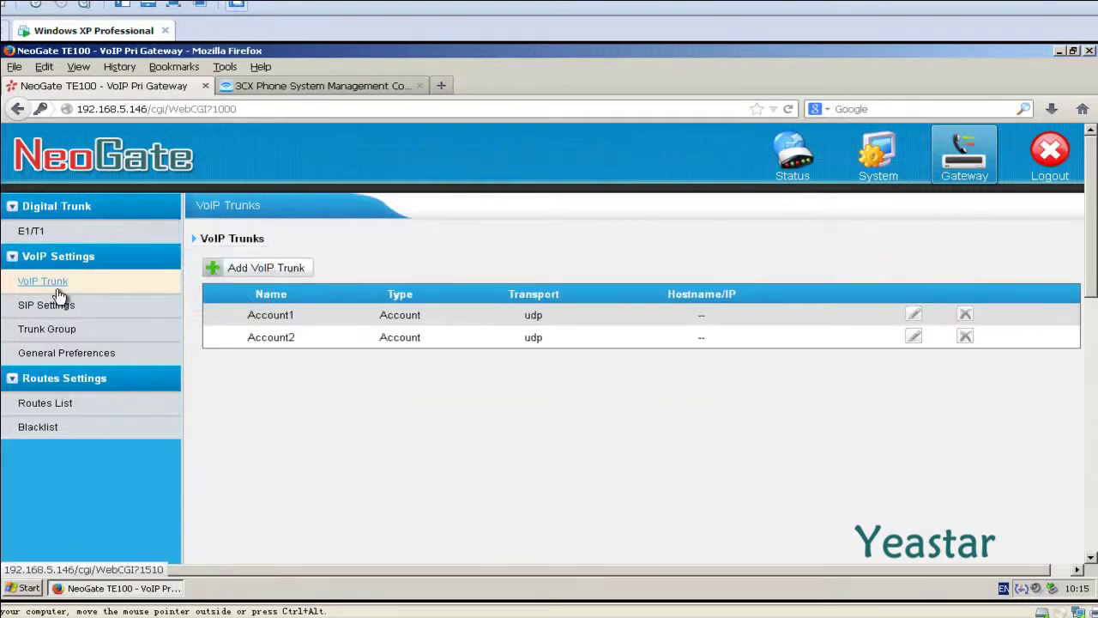
click(216, 273)
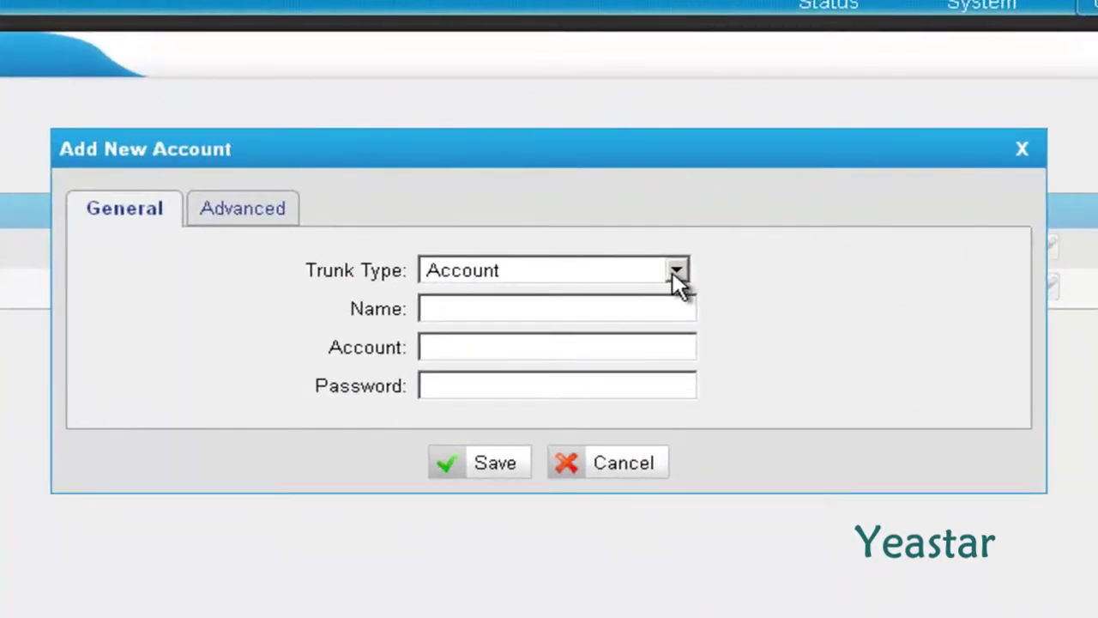
click(674, 271)
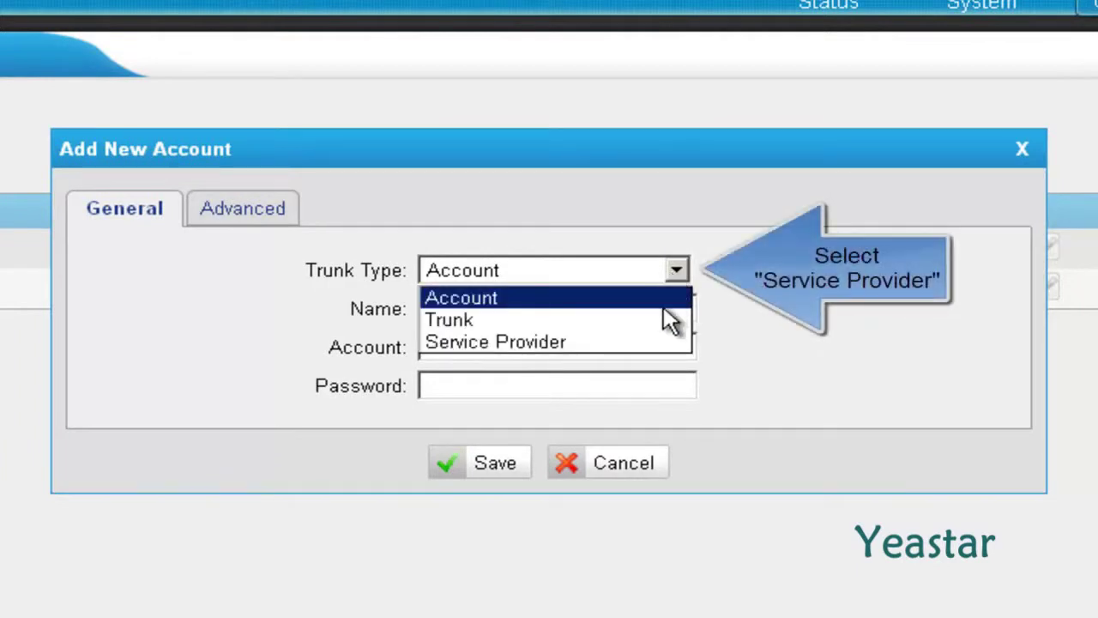
click(665, 357)
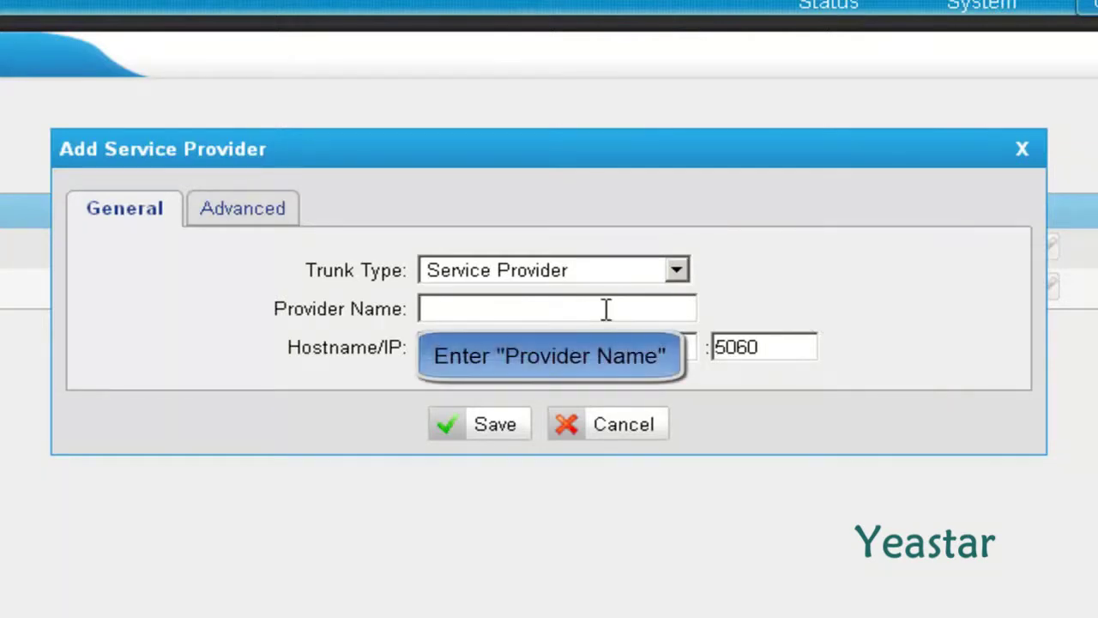
Name the provider 3CX, set its Hostname/IP to 192.168.5.225 with the default port, then save the trunk and apply the changes
text(3CX)
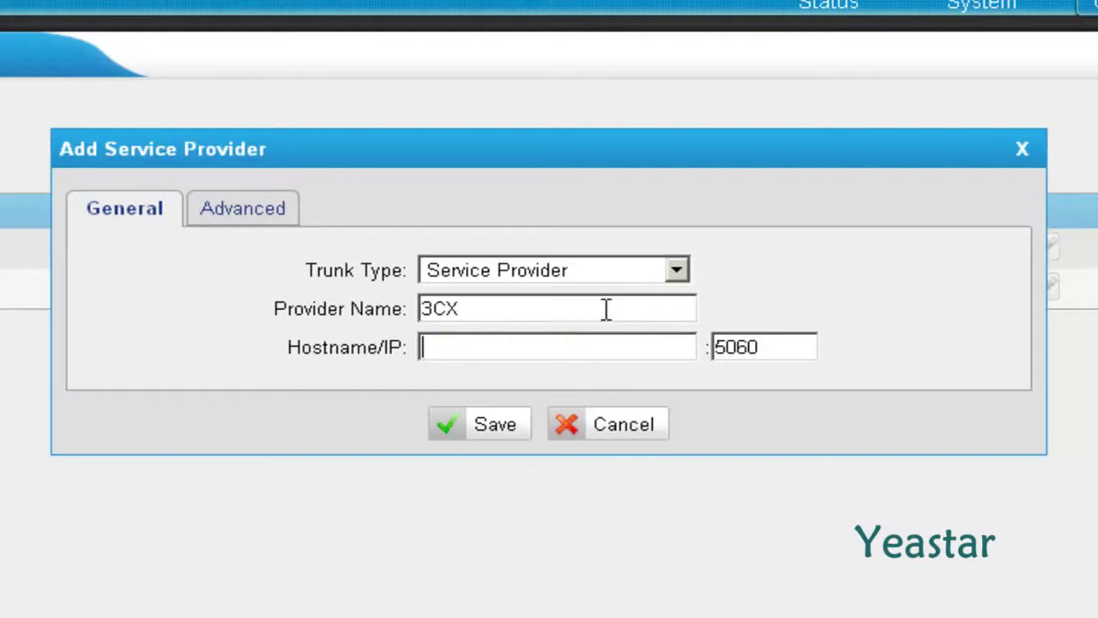
key(Tab)
text(192.16)
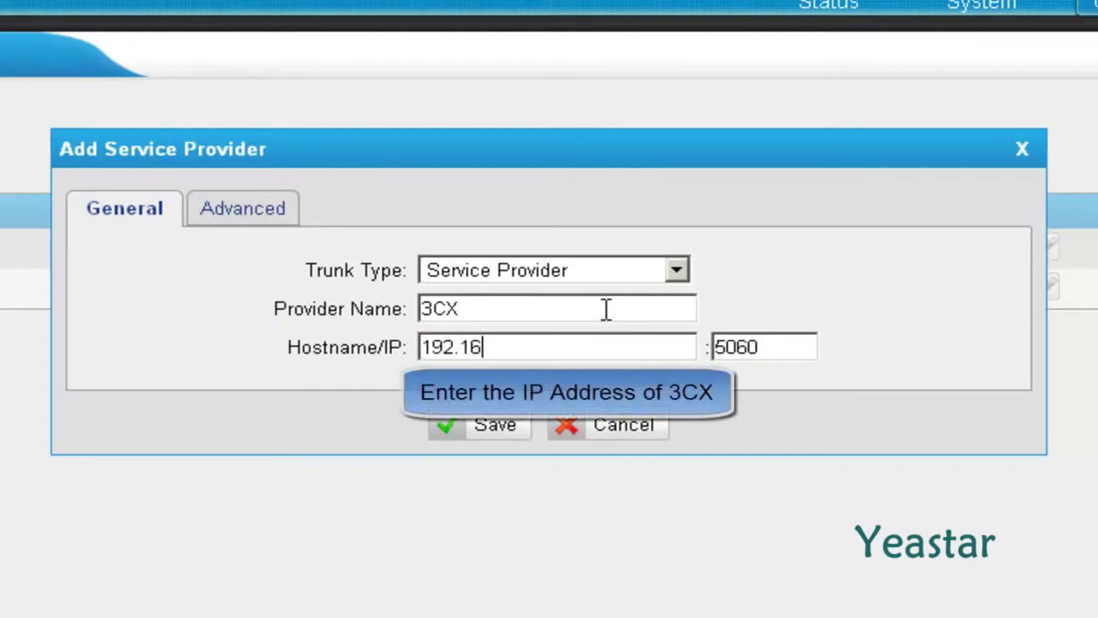
text(8.5.225)
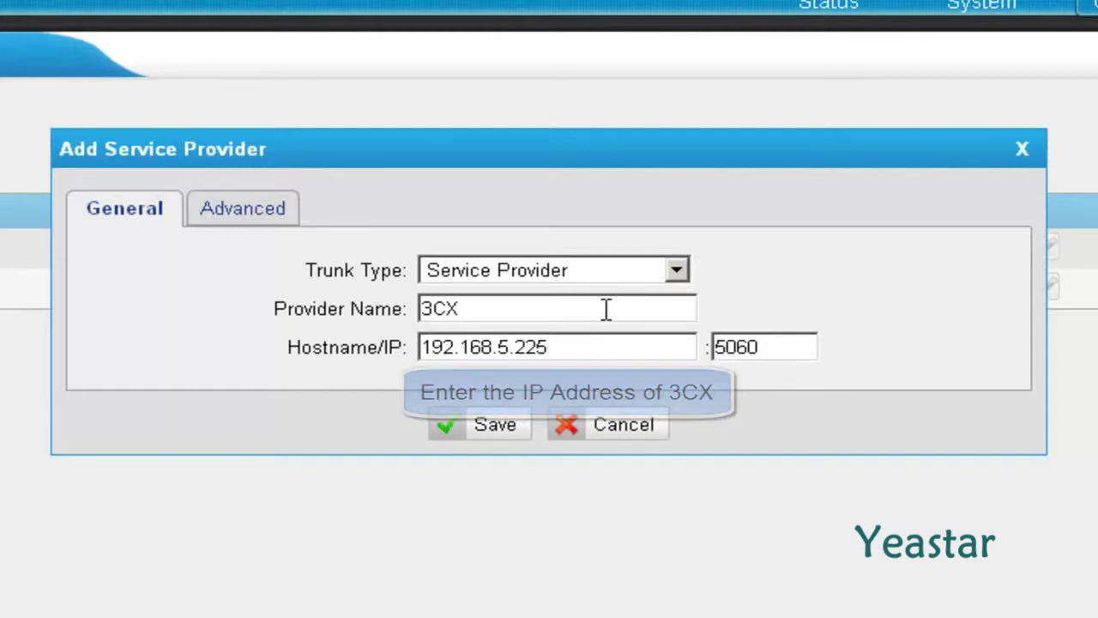
key(Tab)
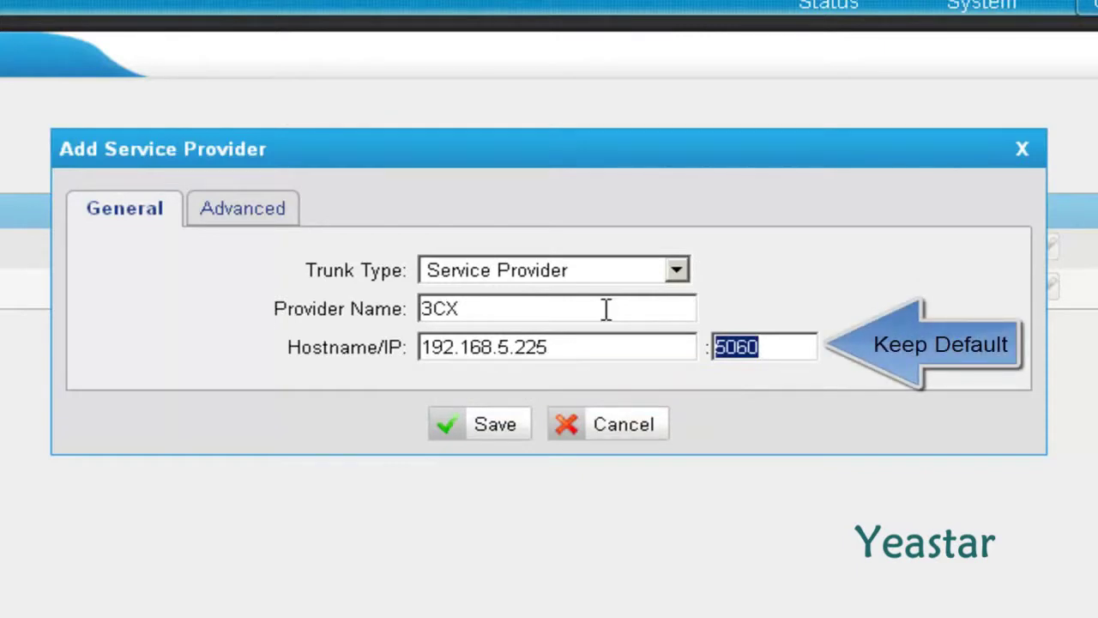
click(449, 440)
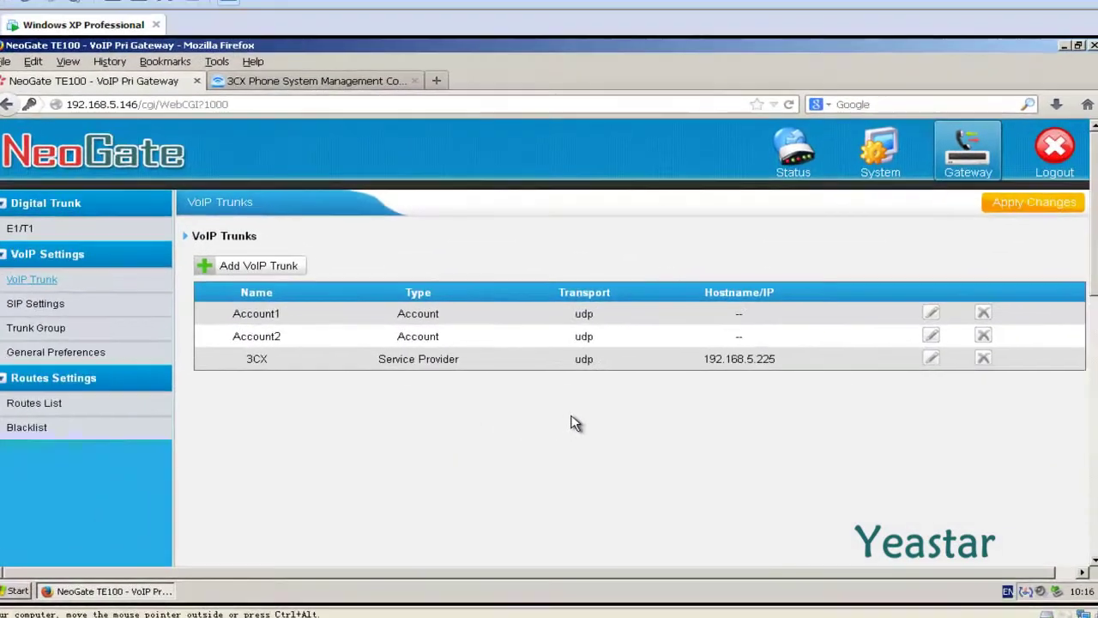
click(1019, 211)
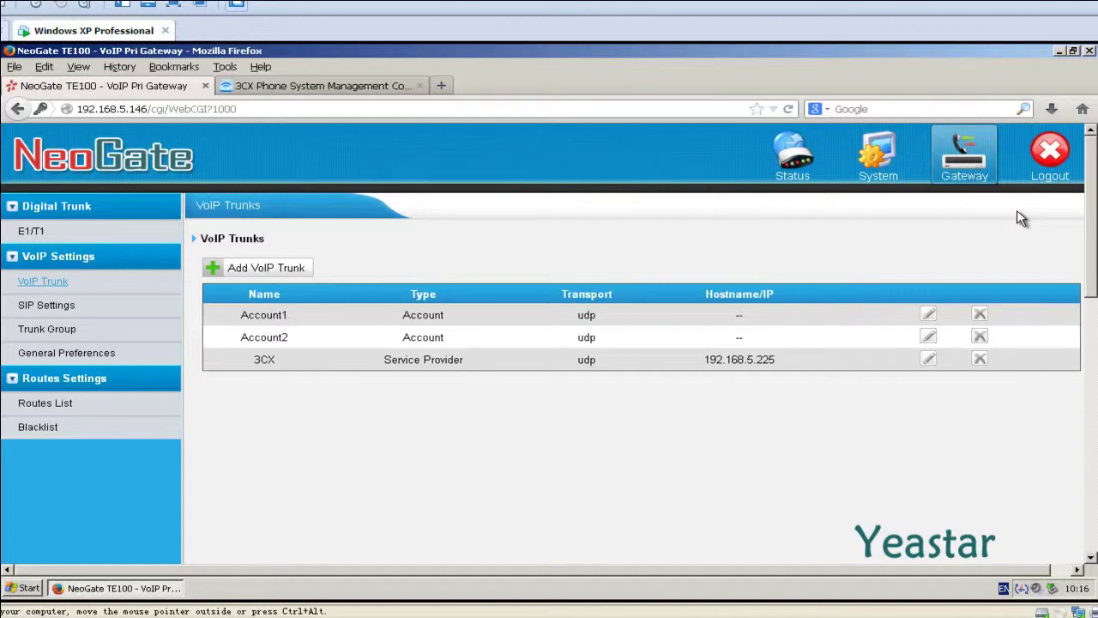
Check the status of the 3CX trunk in the gateway's trunk status
click(805, 174)
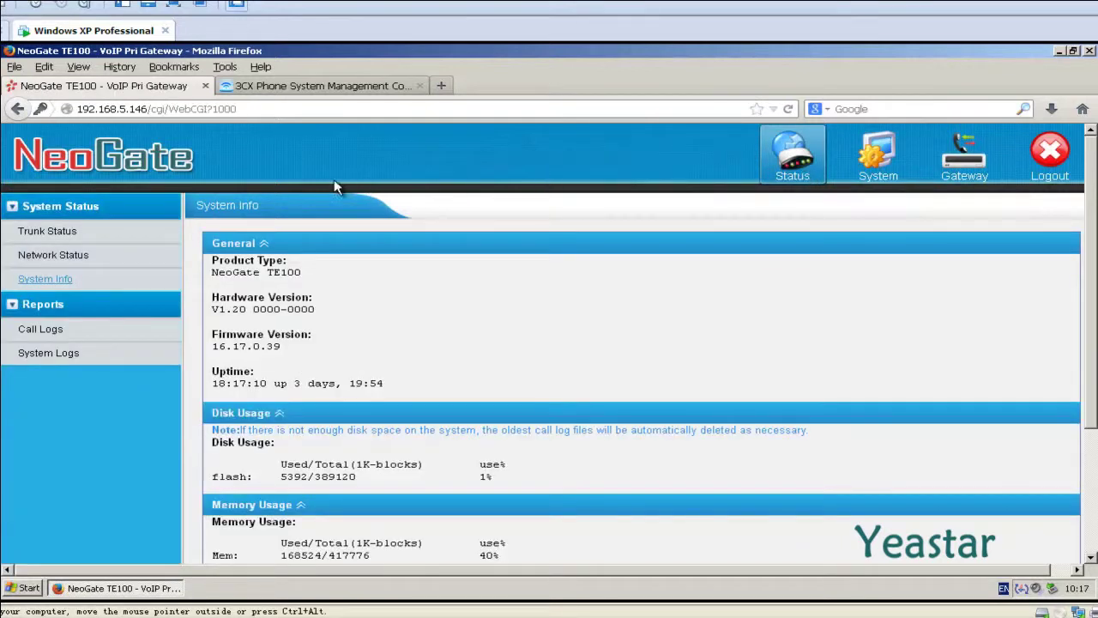
click(50, 244)
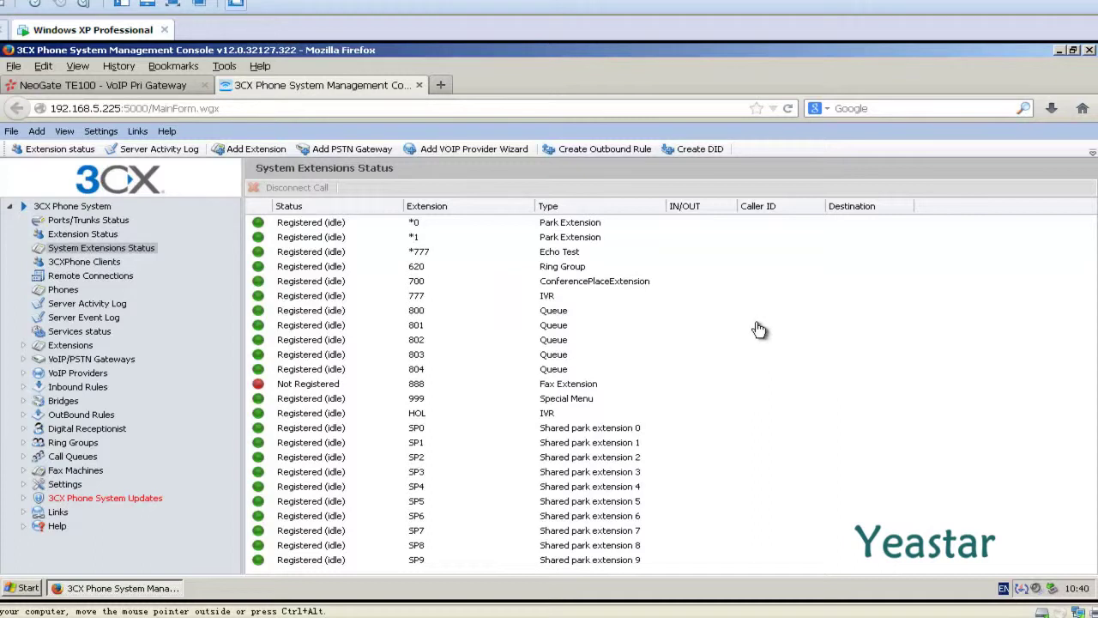
In the 3CX Management Console, start a VoIP provider named NeoGate_TE with country Generic and provider Generic SIP Trunk
click(515, 150)
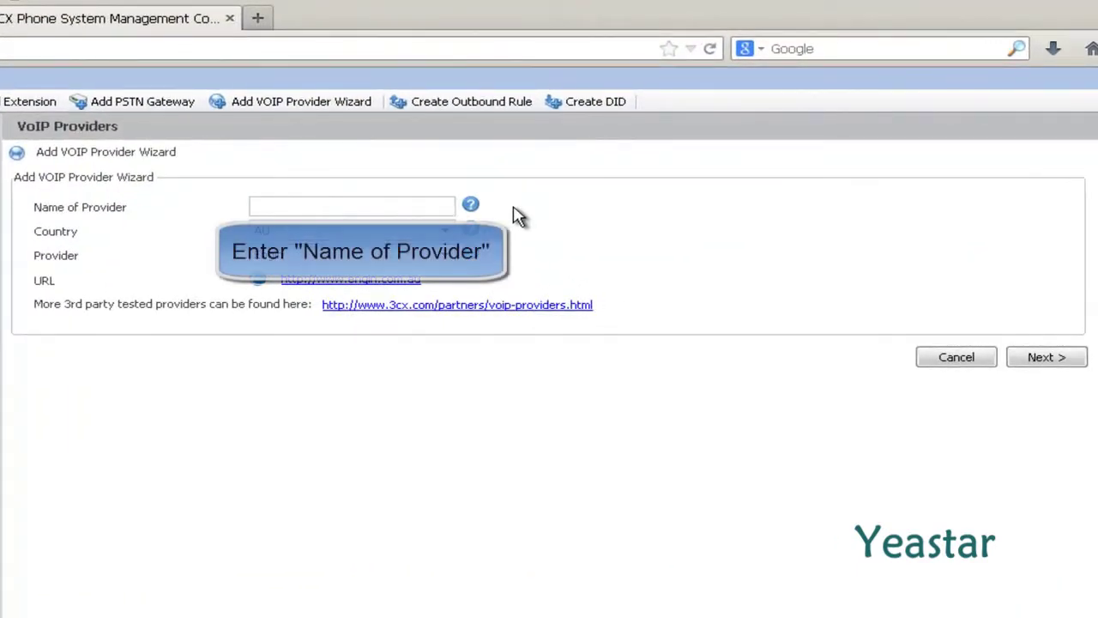
text(NeoGat)
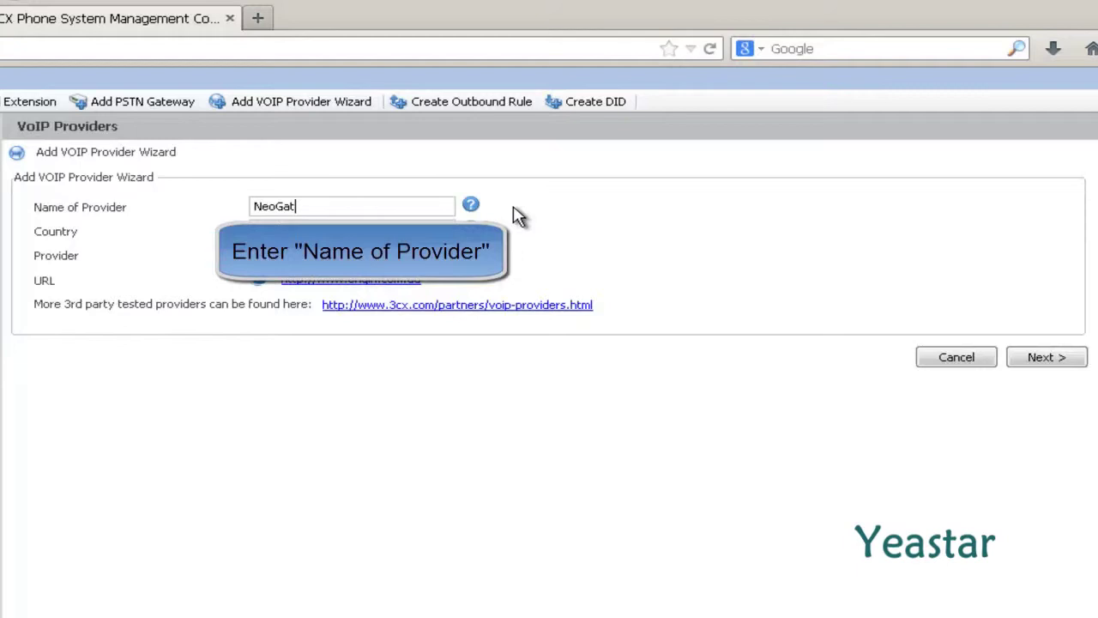
text(e_TE)
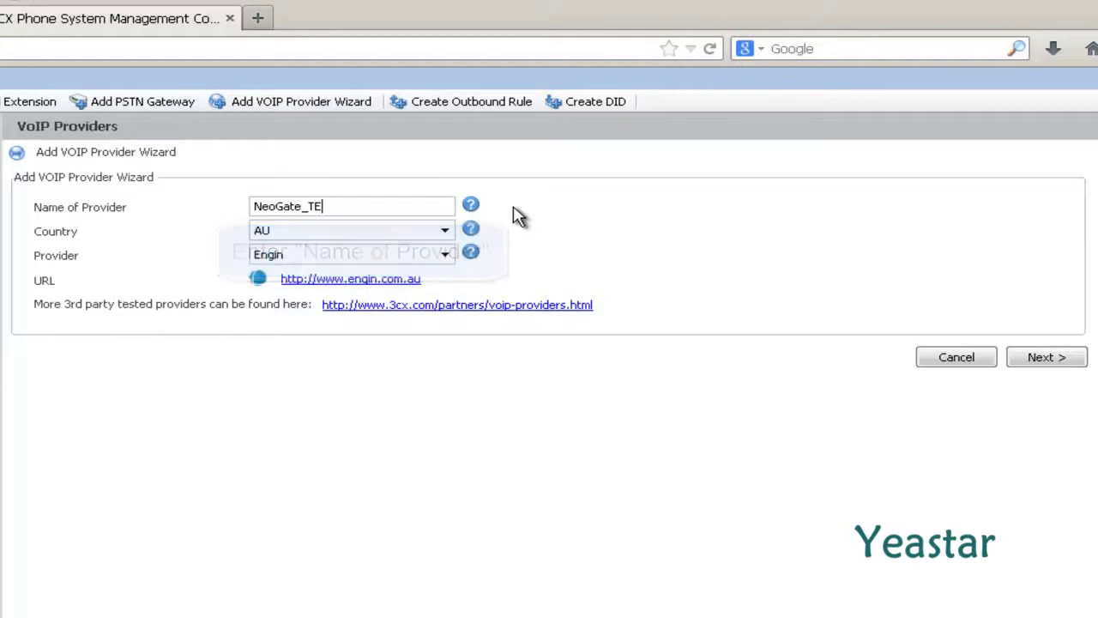
click(444, 232)
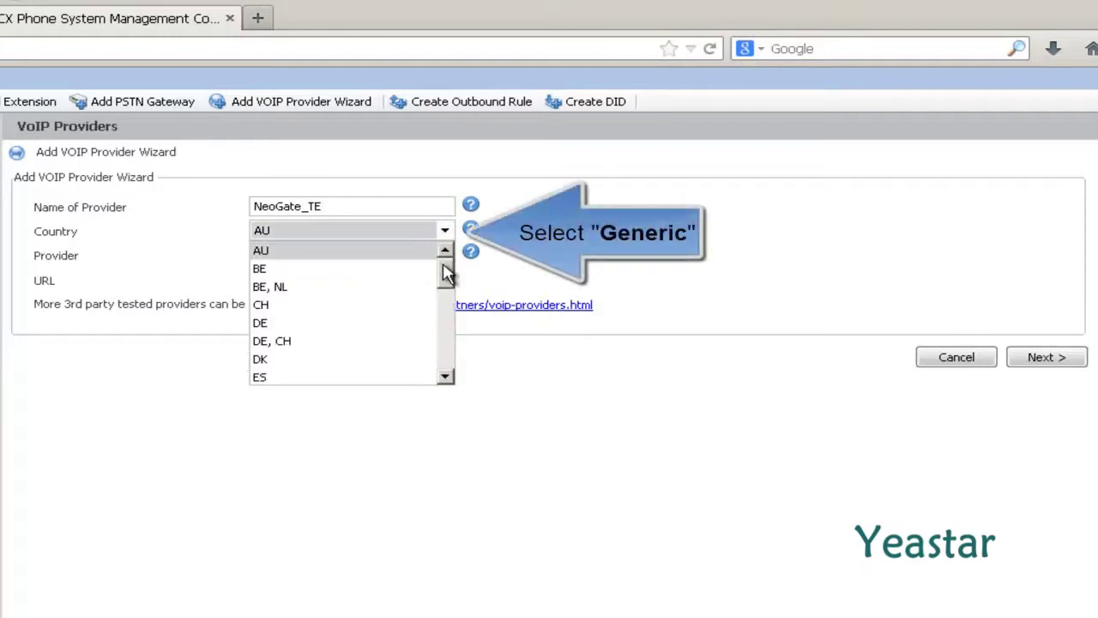
scroll(445, 271, down, 3)
scroll(445, 272, down, 1)
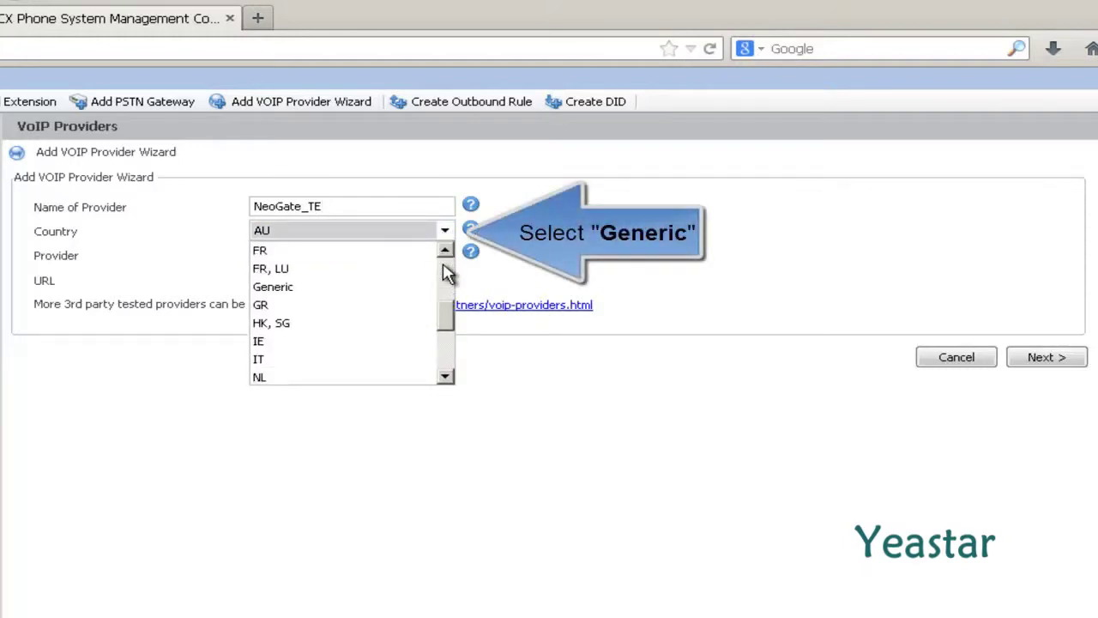
click(378, 294)
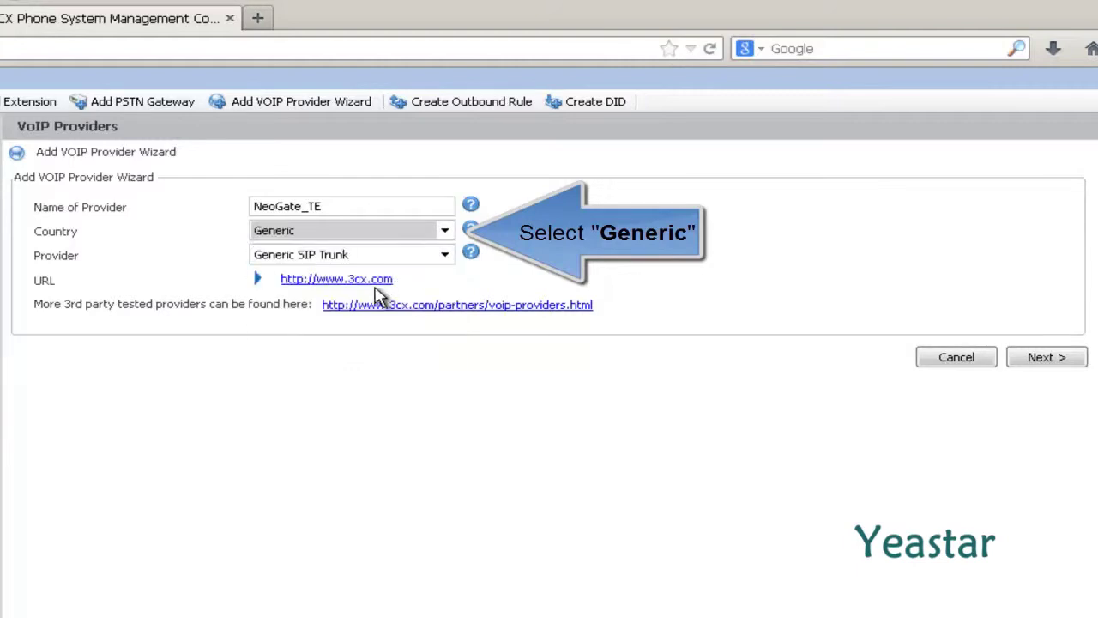
click(447, 254)
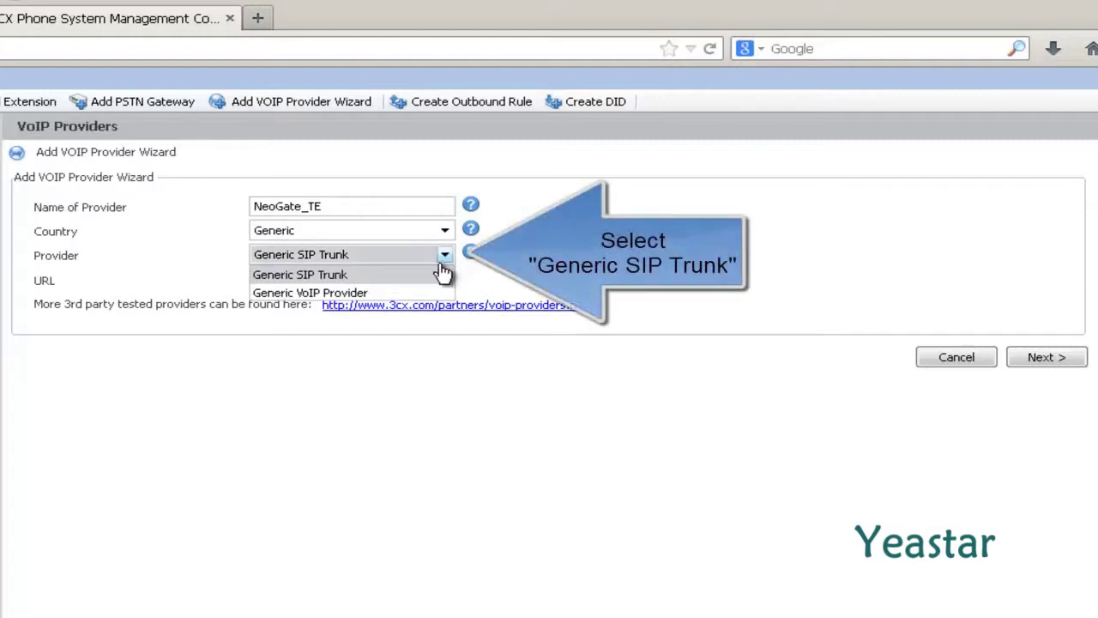
click(431, 279)
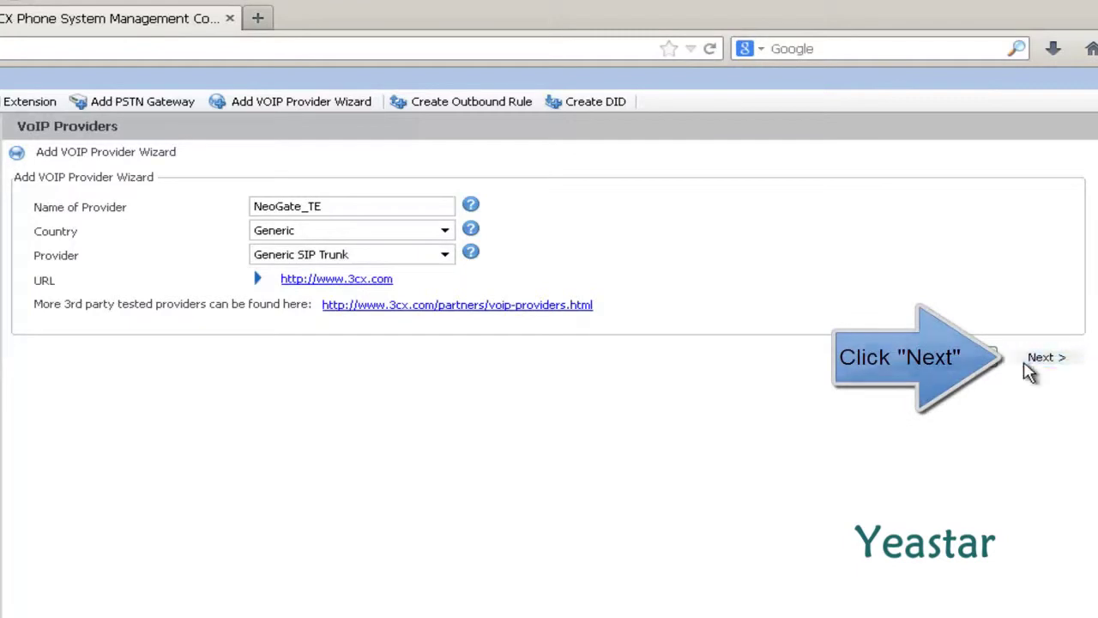
click(1025, 360)
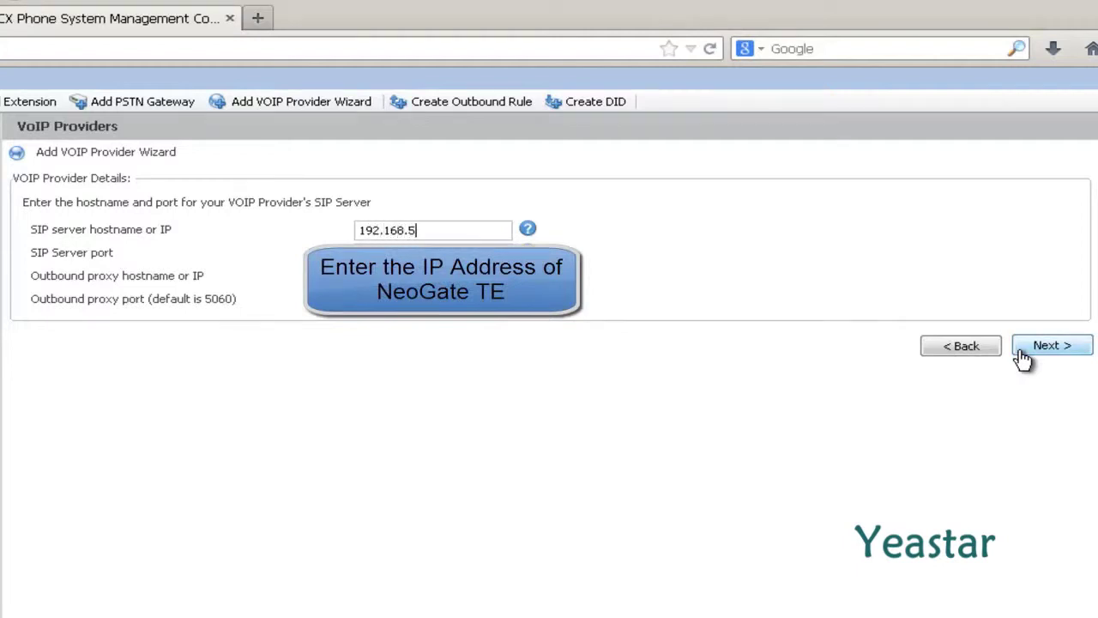
Set both the SIP server and the outbound proxy to 192.168.5.146, keeping port 5060, and continue to the account details
text(6)
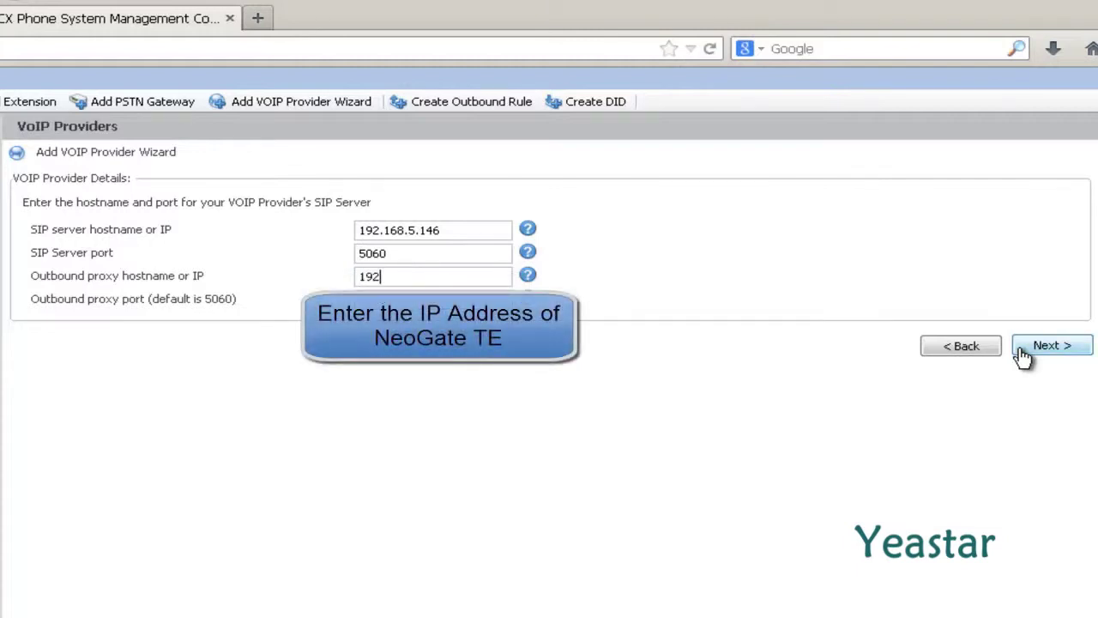
text(.168.5.146)
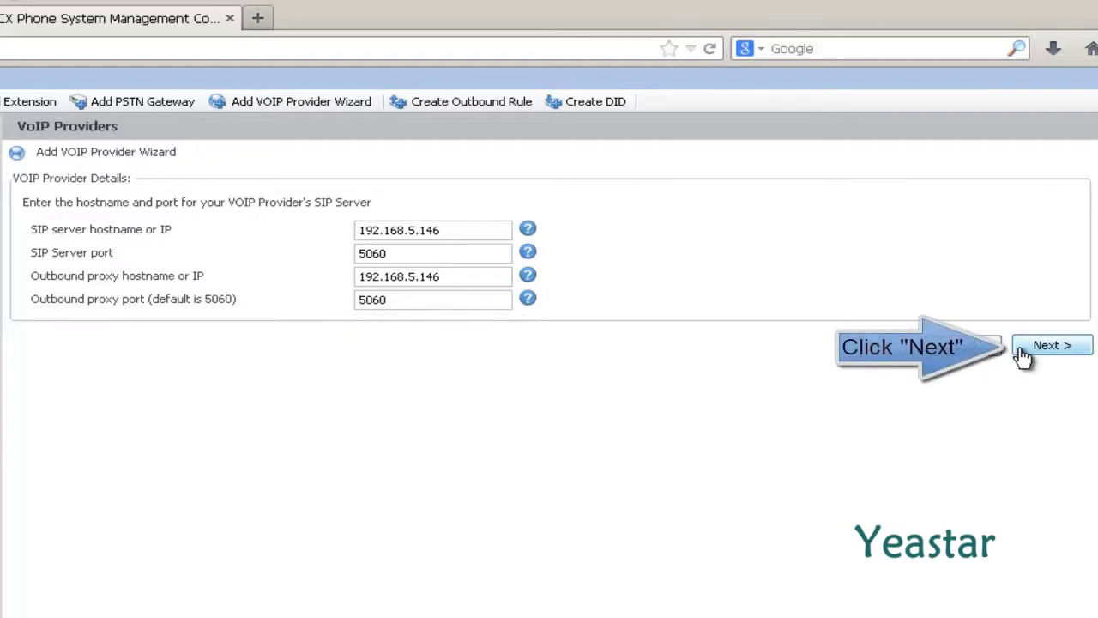
click(1021, 350)
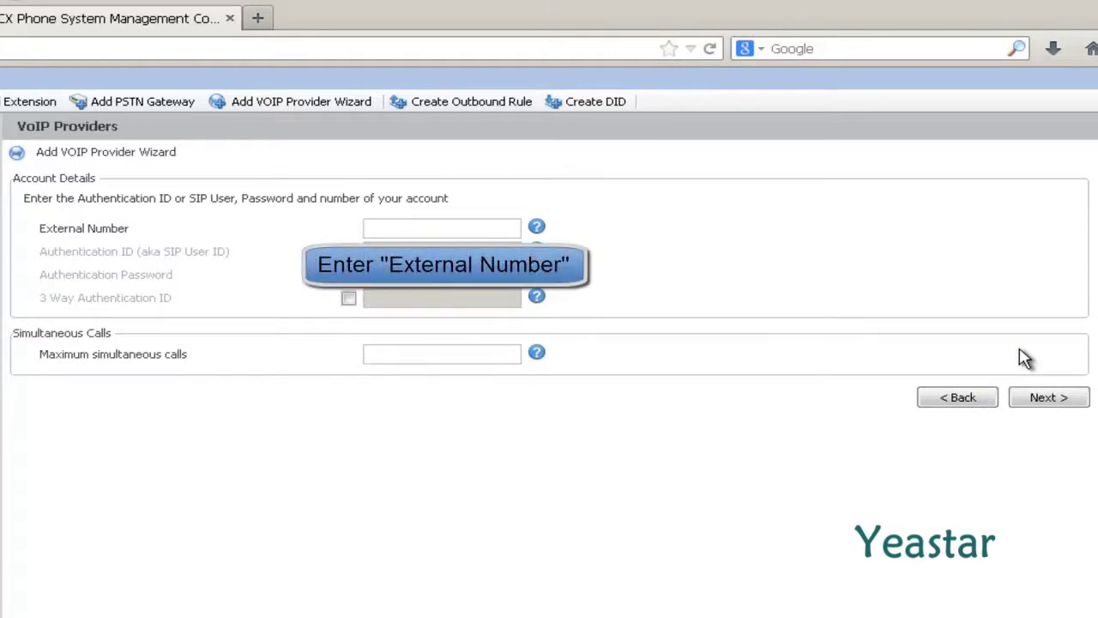
Enter the provider's external number, connect office-hours and out-of-office calls to extension 200, and finish without creating an outbound rule
text(8031)
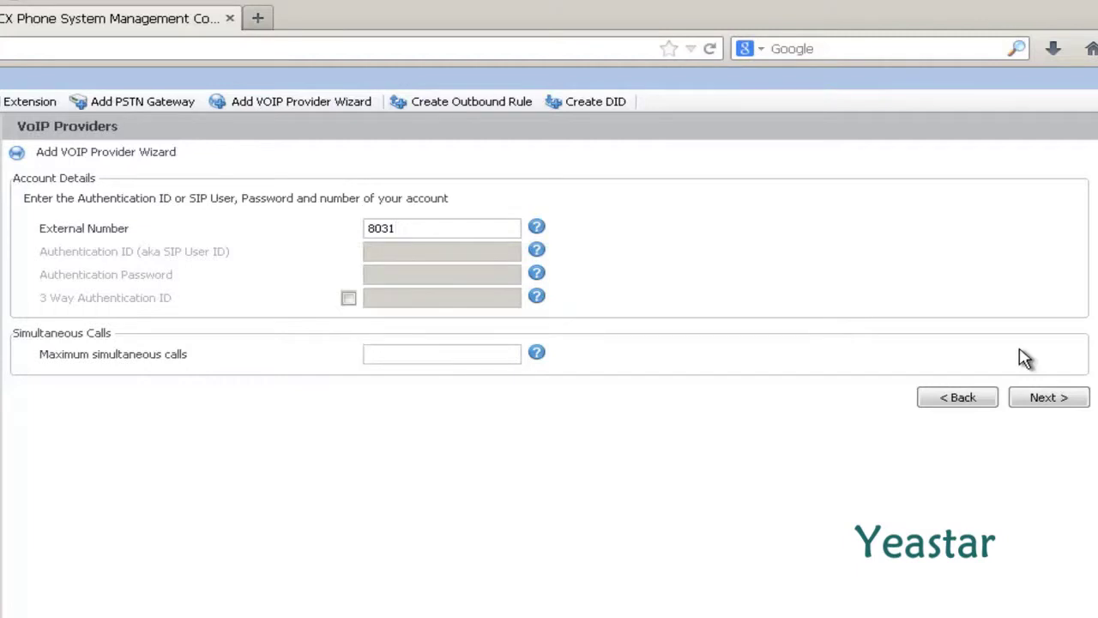
key(Tab)
click(1022, 406)
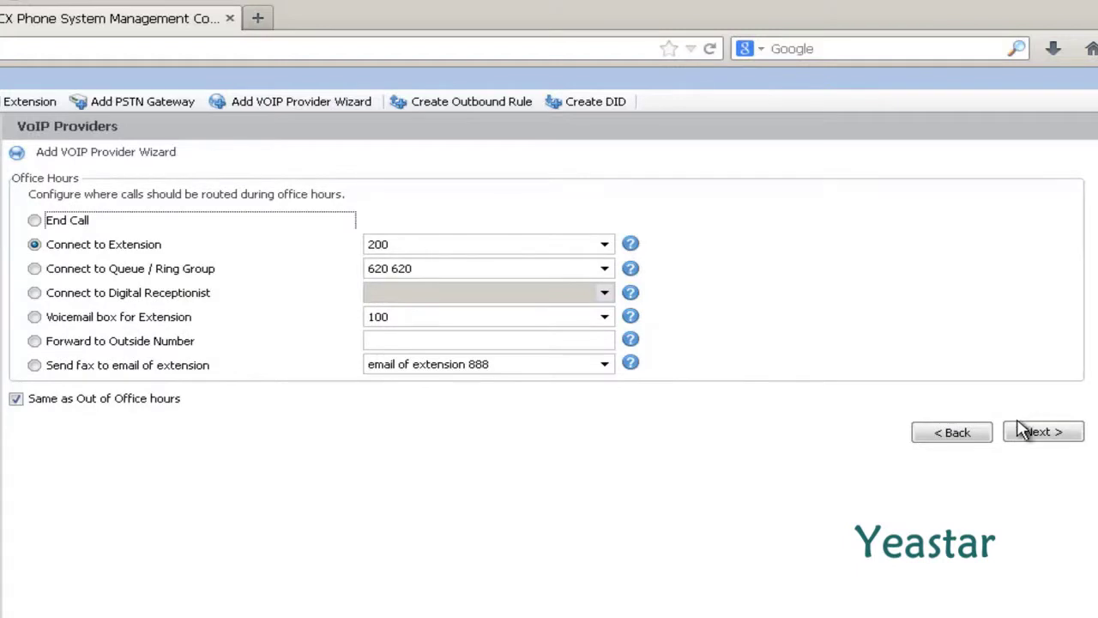
click(1017, 437)
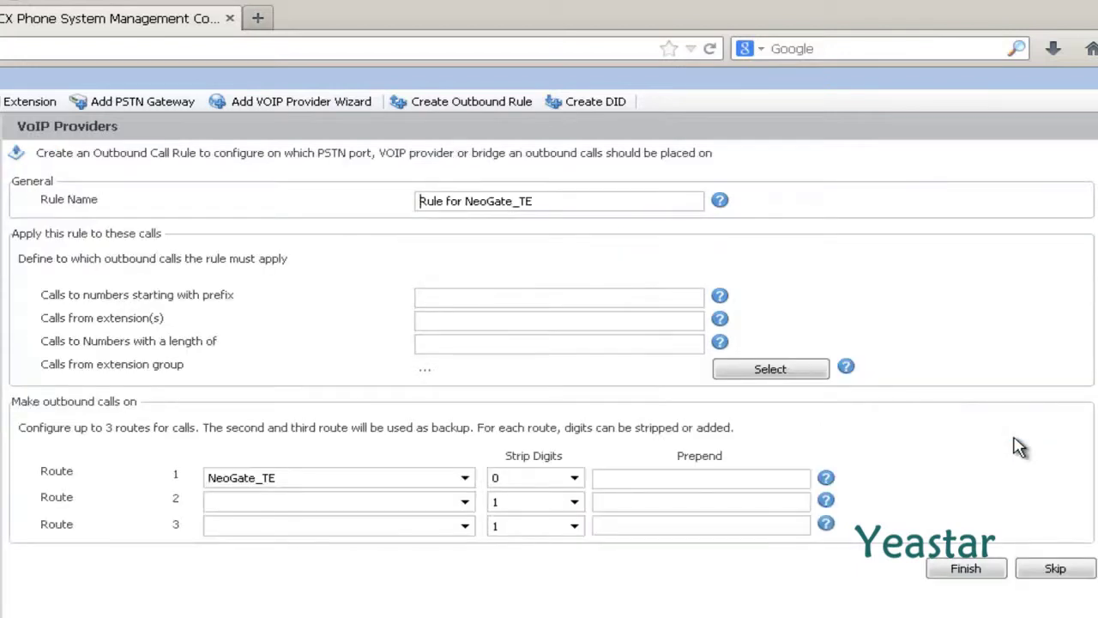
click(1033, 581)
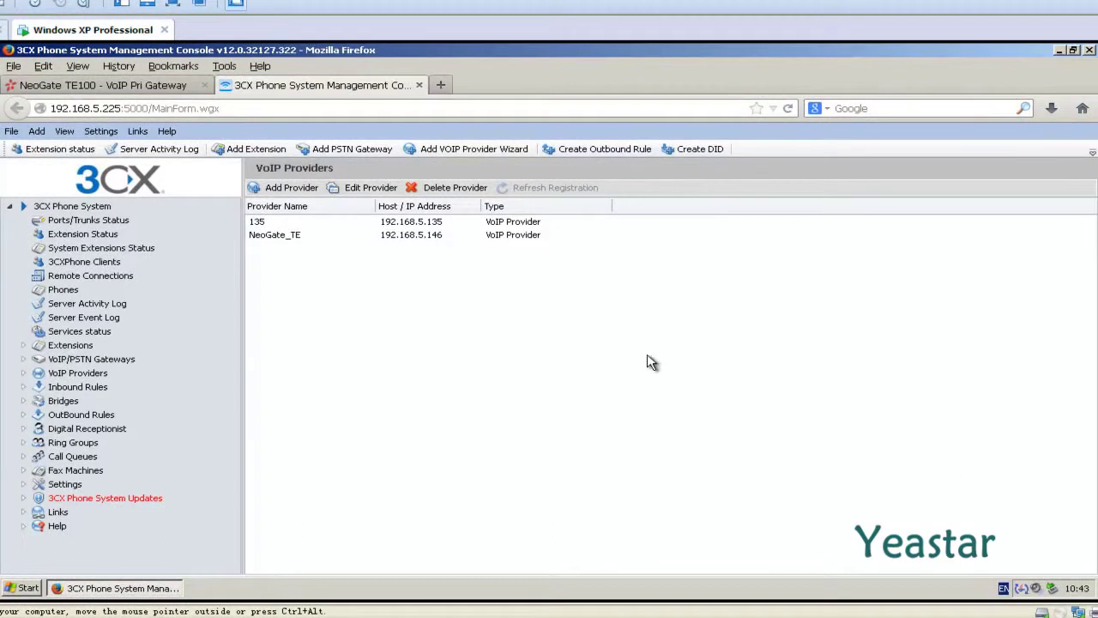
Check the NeoGate_TE provider in the 3CX ports/trunks status
click(129, 220)
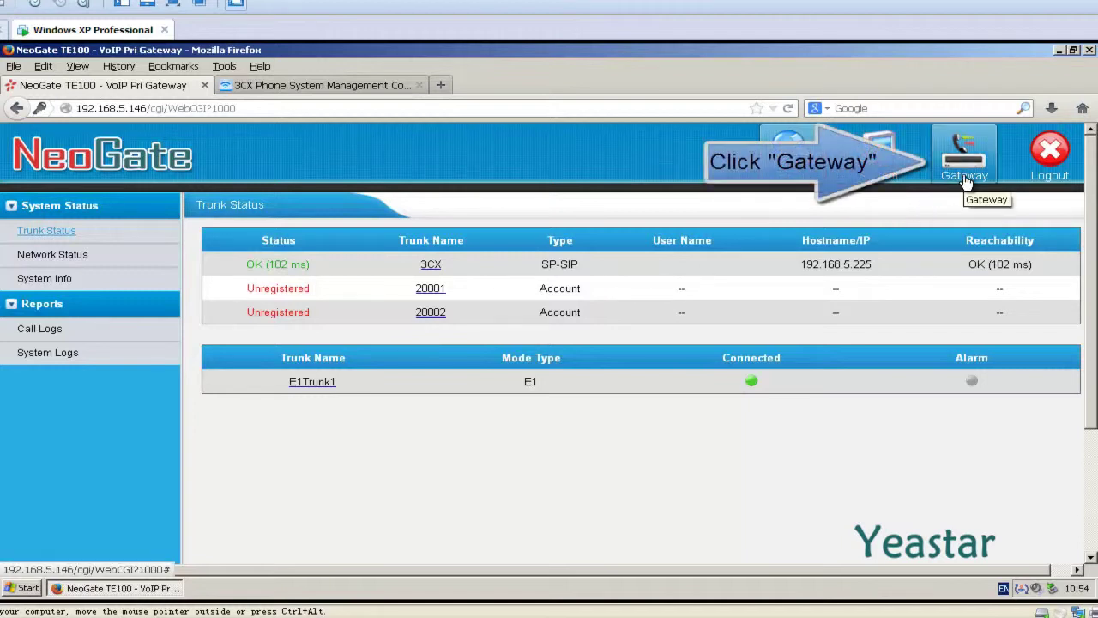
In the NeoGate gateway's routes list, start a new route in simple mode and name it TE_to_3CX
click(965, 176)
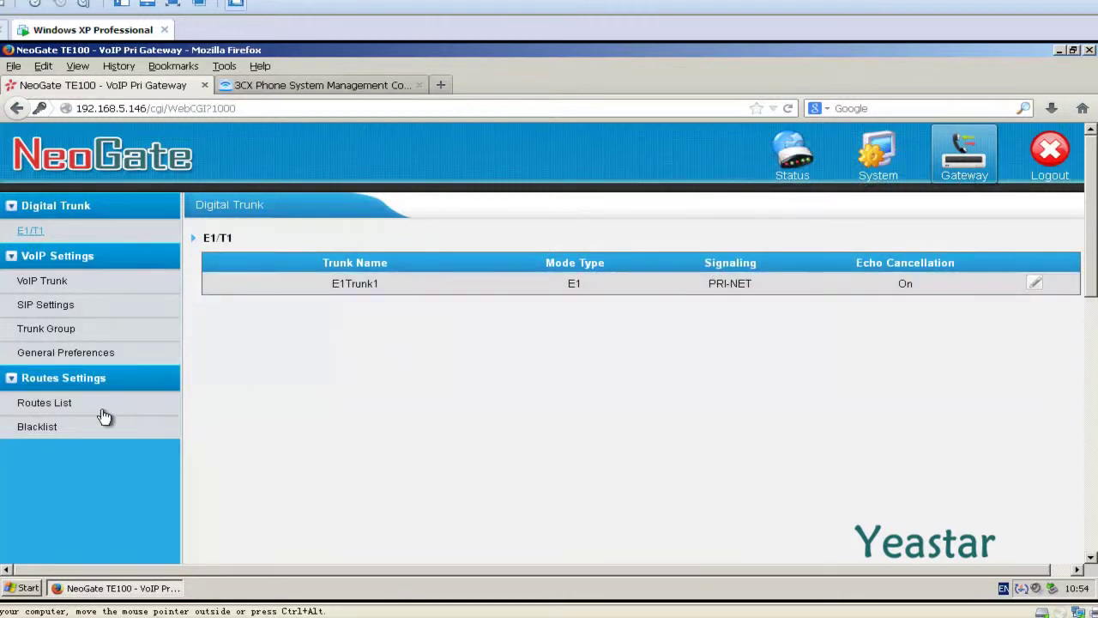
click(45, 402)
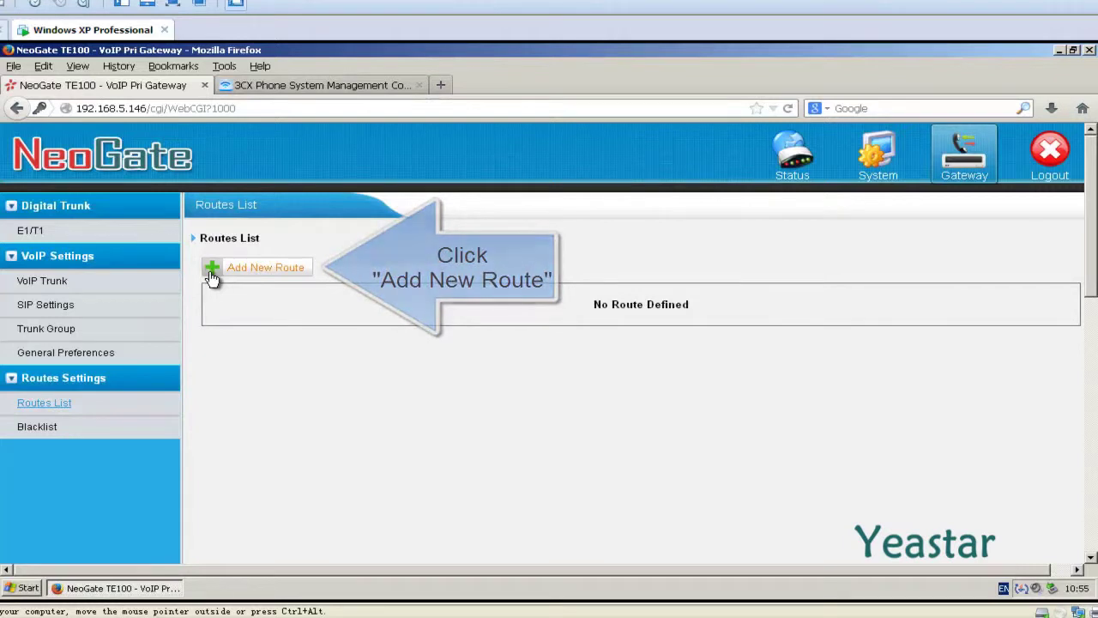
click(212, 272)
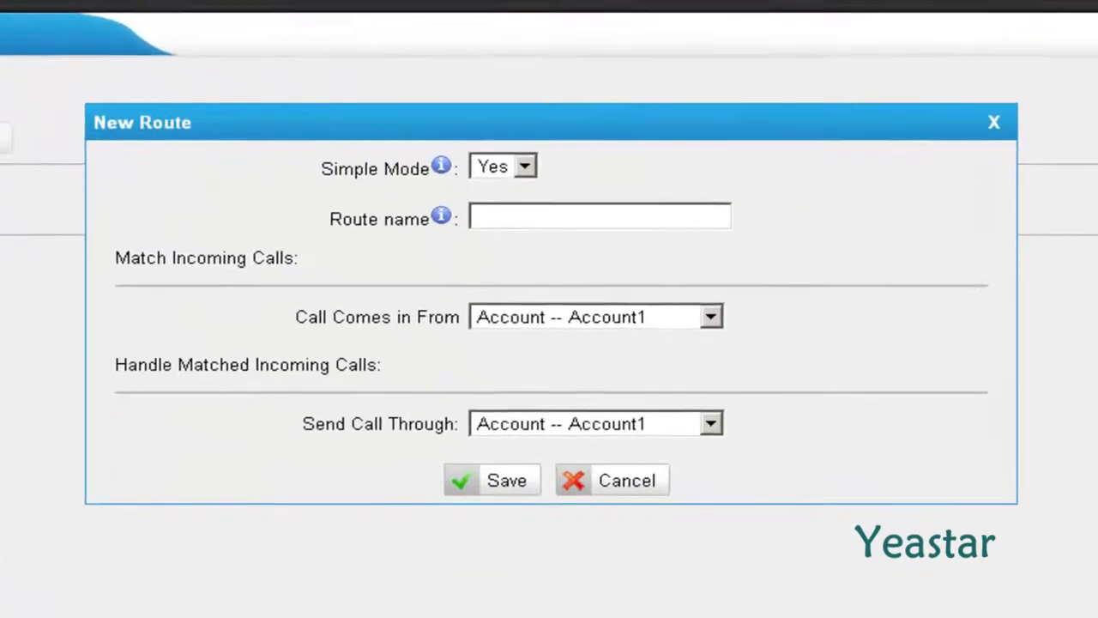
click(519, 172)
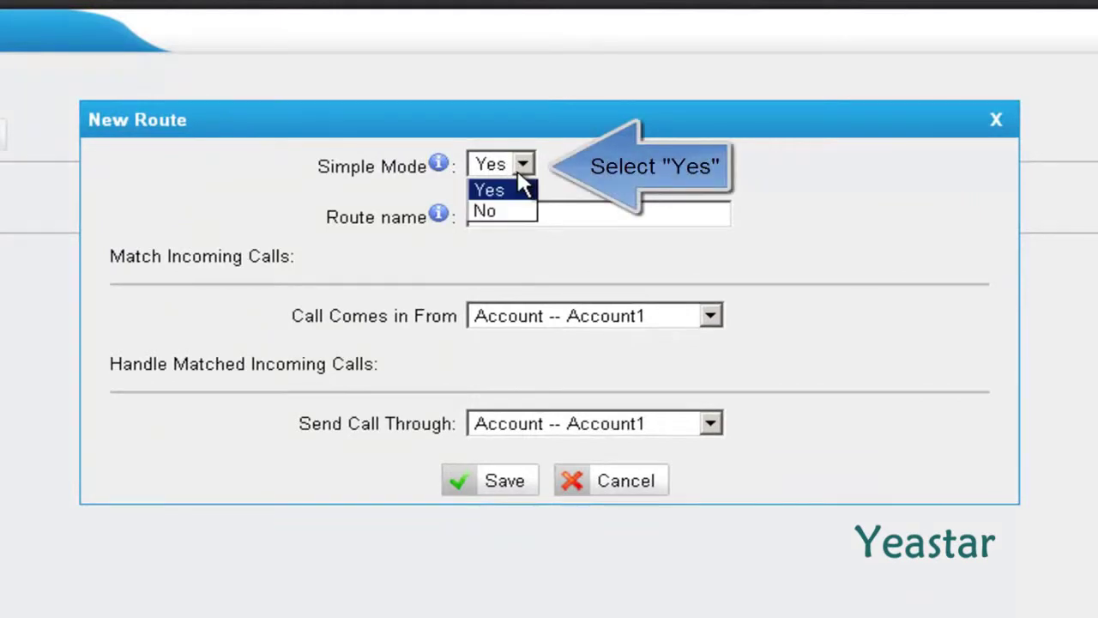
click(515, 187)
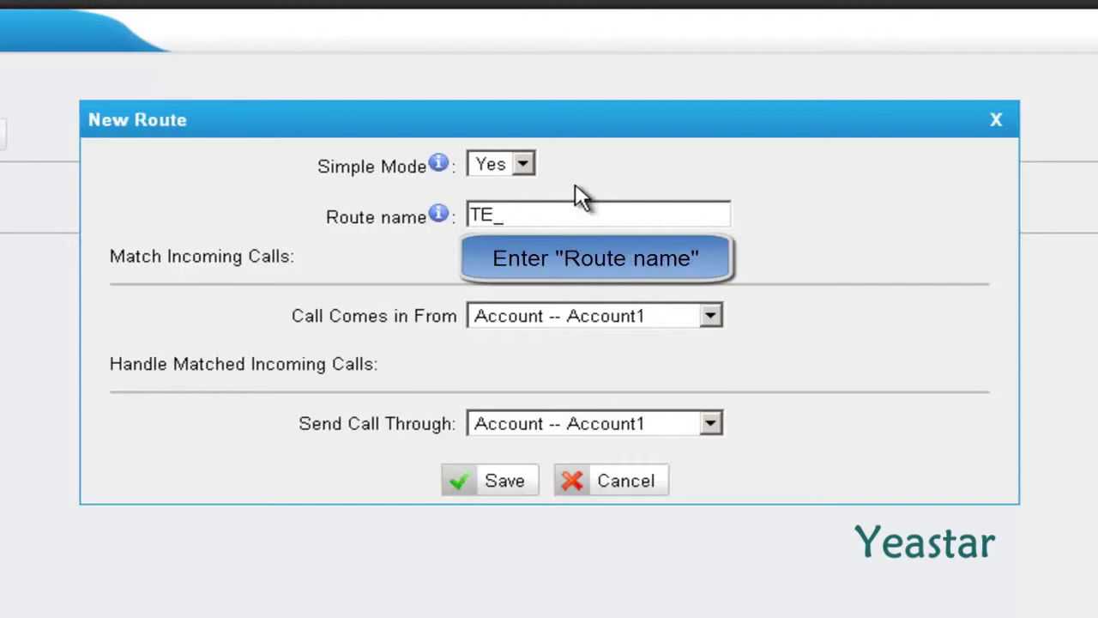
text(3CX)
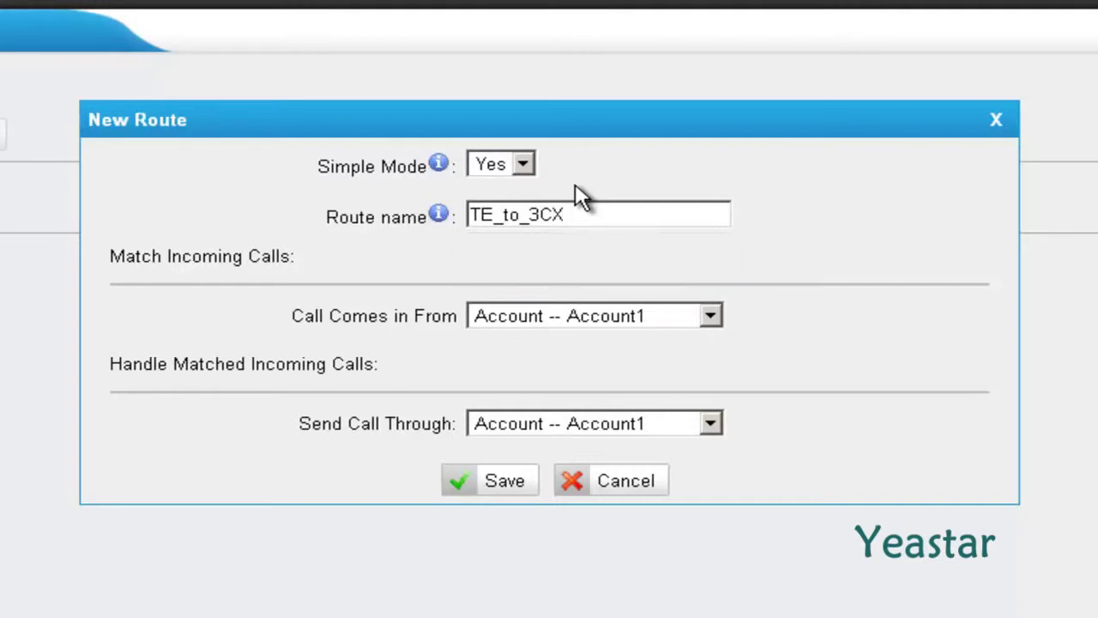
Route calls coming in from trunk E1Trunk1 through service provider 3CX, then save the route and apply the changes
click(712, 317)
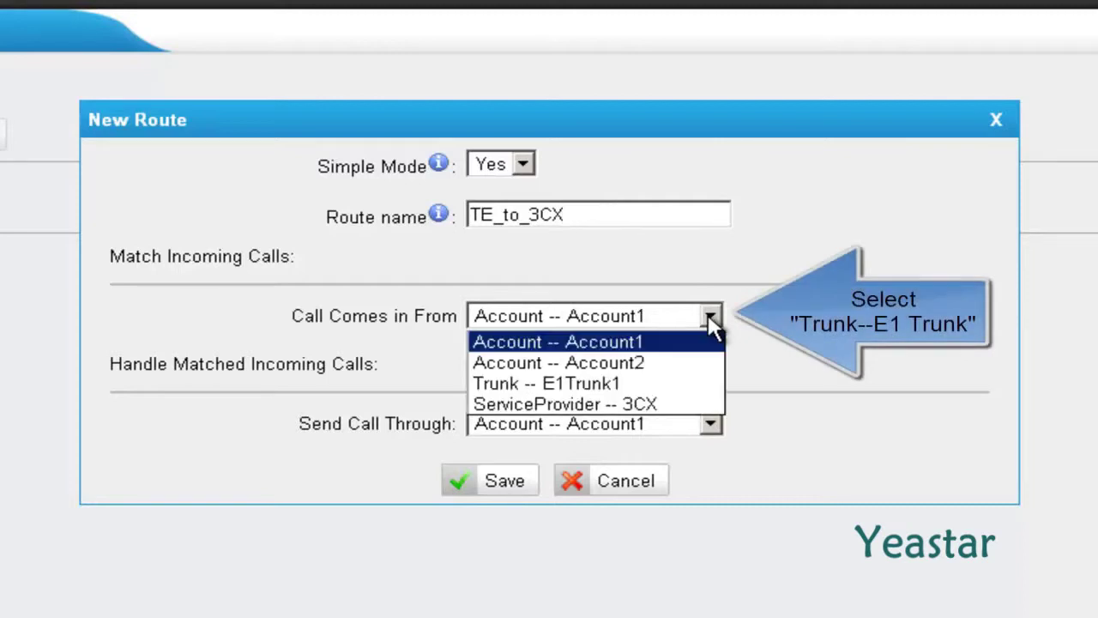
click(684, 386)
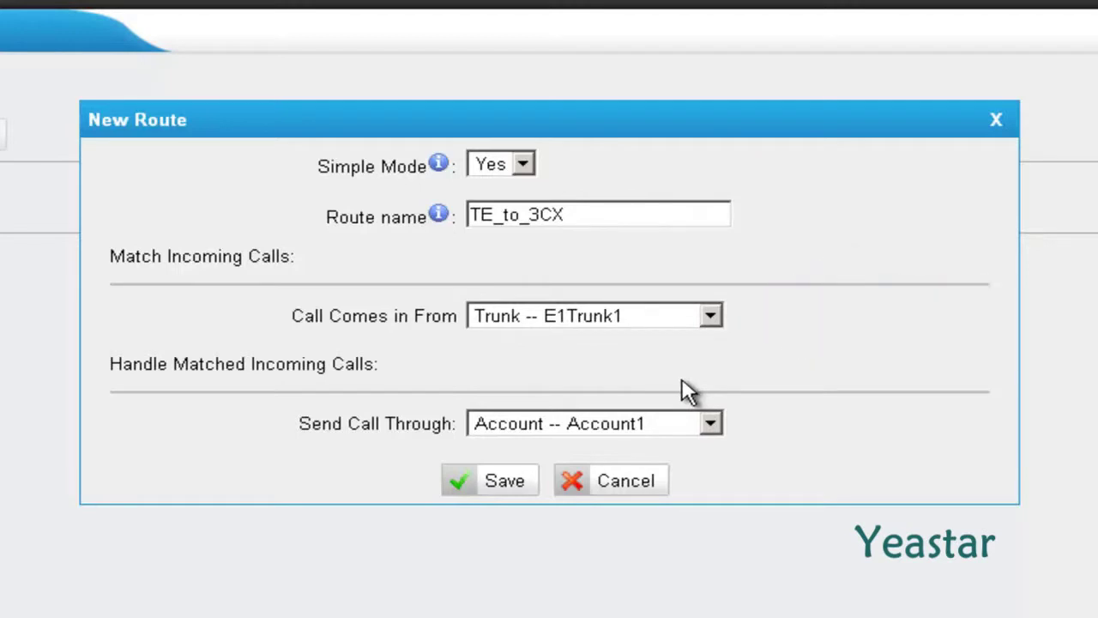
click(711, 422)
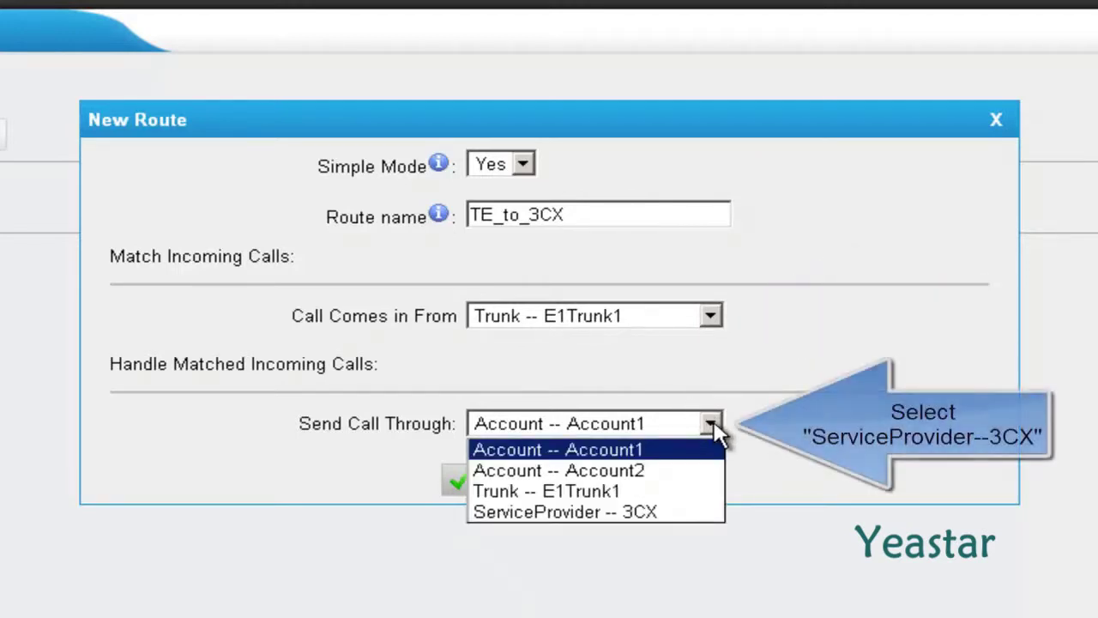
click(670, 514)
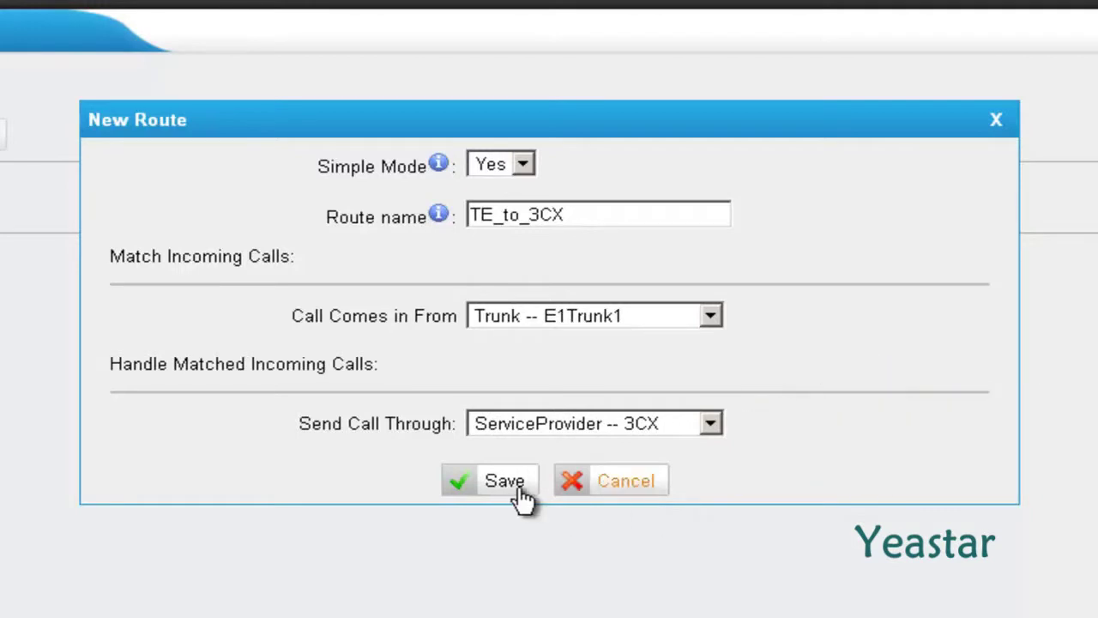
click(464, 487)
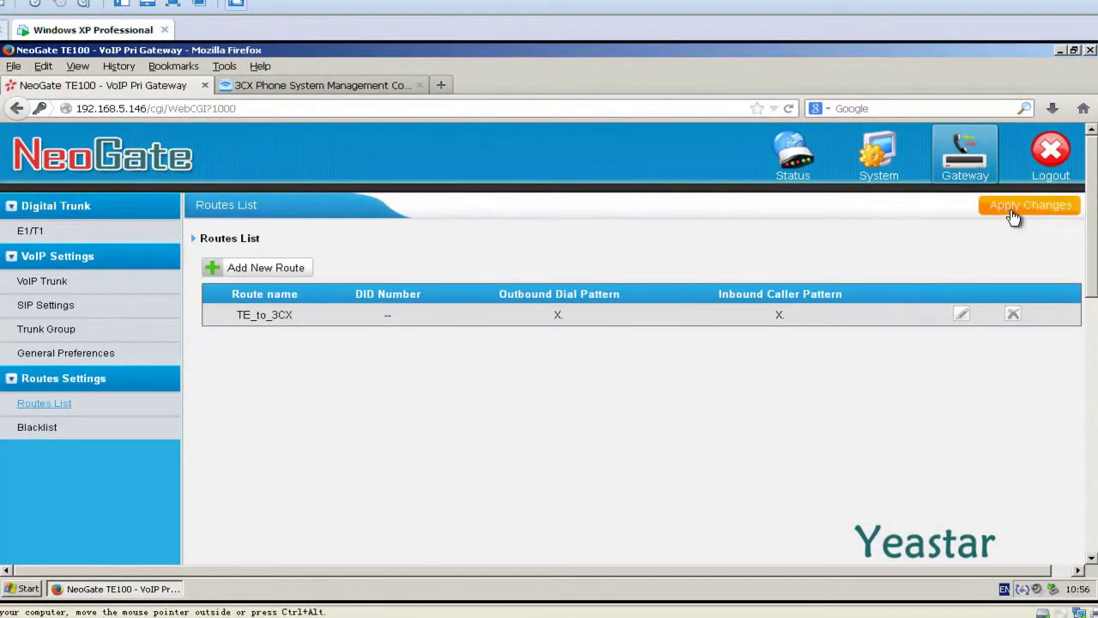
click(1016, 217)
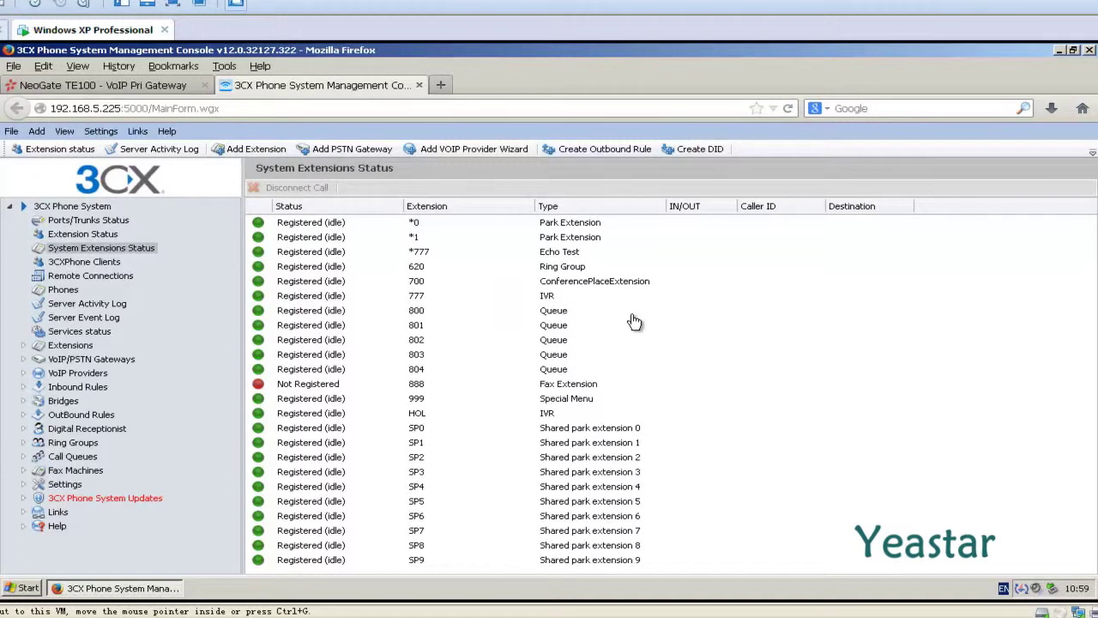
In the 3CX Management Console, create a DID/DDI number/mask inbound rule named From TE plus the DID, and enter the E1 trunk's DID number as mask
click(676, 154)
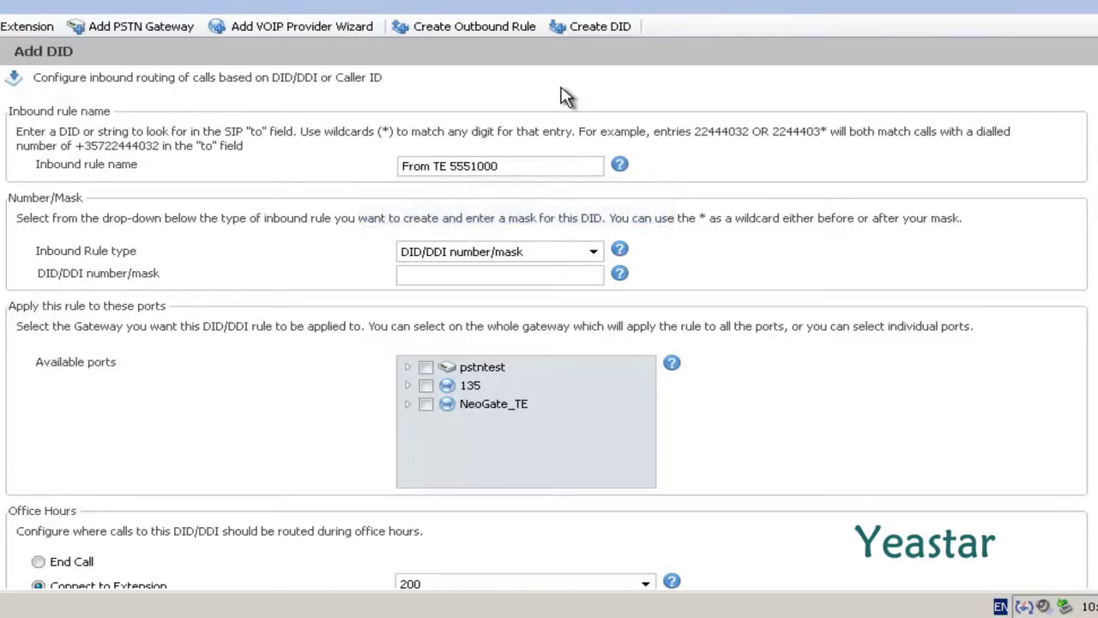
click(594, 256)
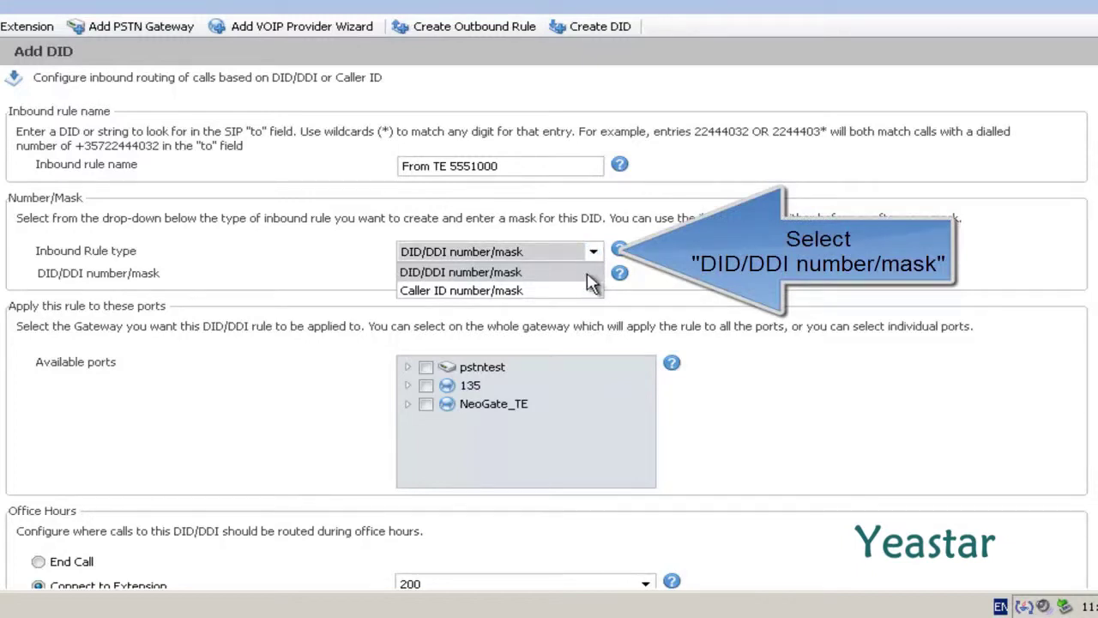
click(589, 273)
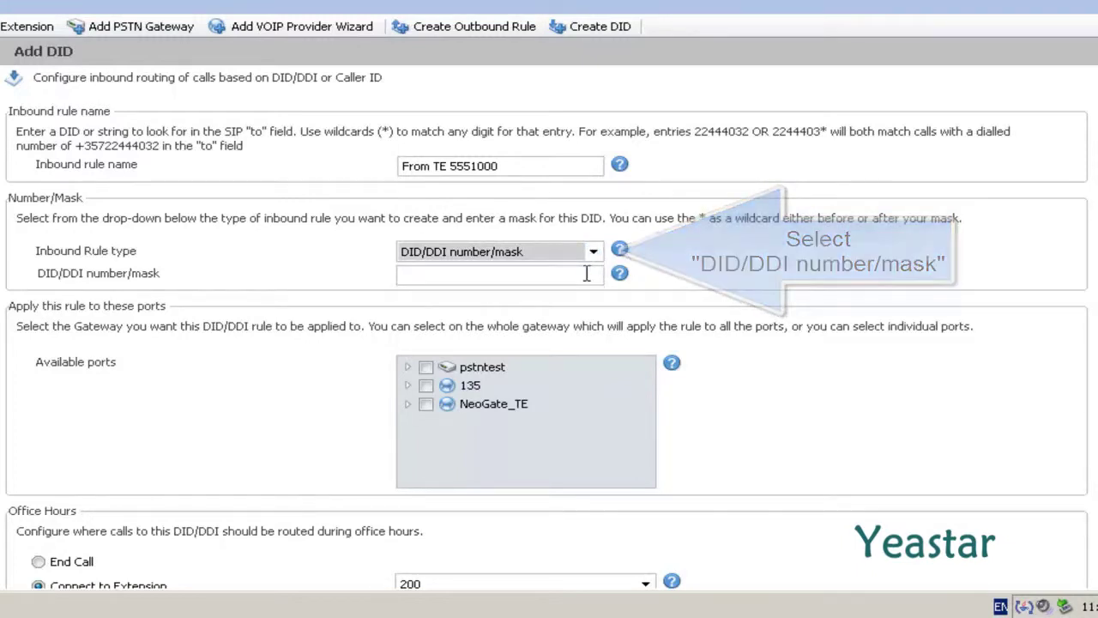
click(586, 275)
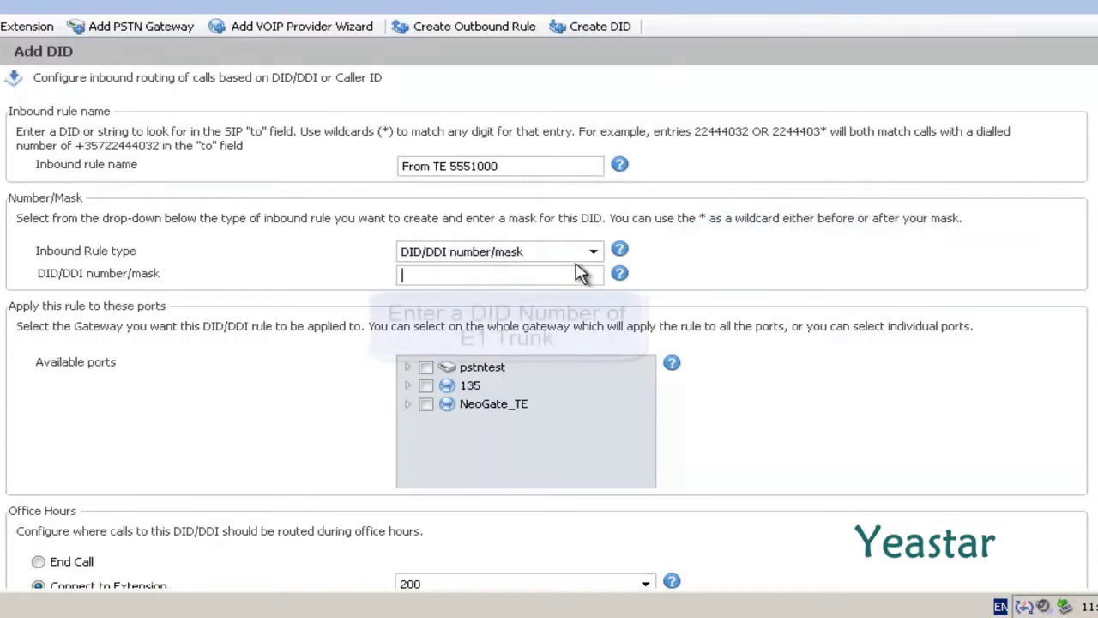
text(5551000)
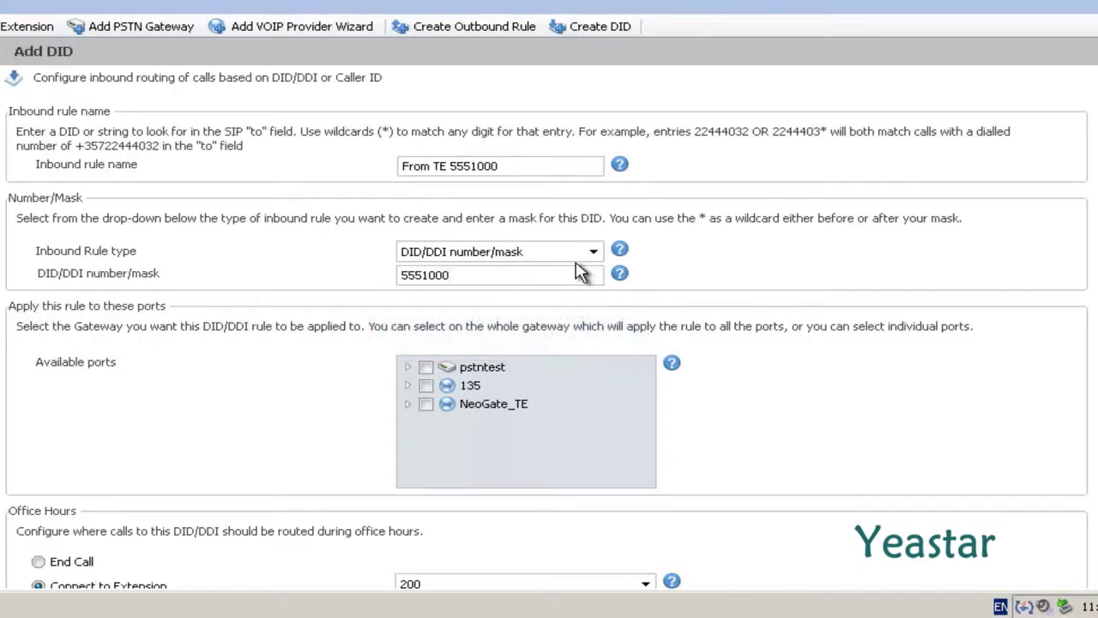
Apply the inbound rule to the NeoGate_TE port and save it with office-hours calls connected to extension 200
click(427, 405)
scroll(429, 409, down, 3)
scroll(429, 410, down, 2)
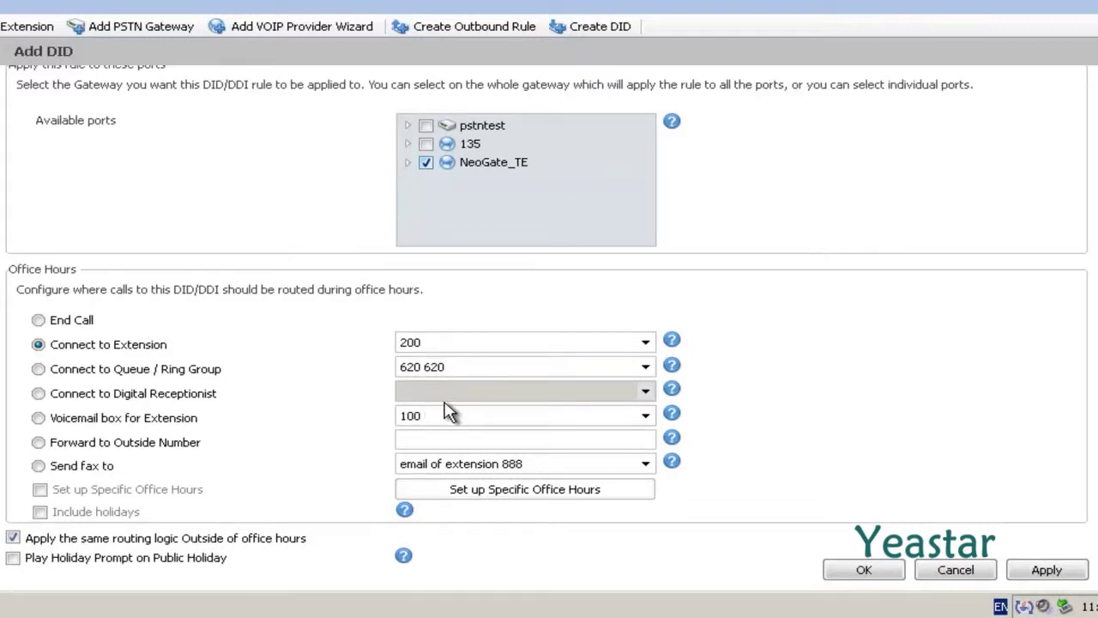
click(1043, 577)
click(891, 579)
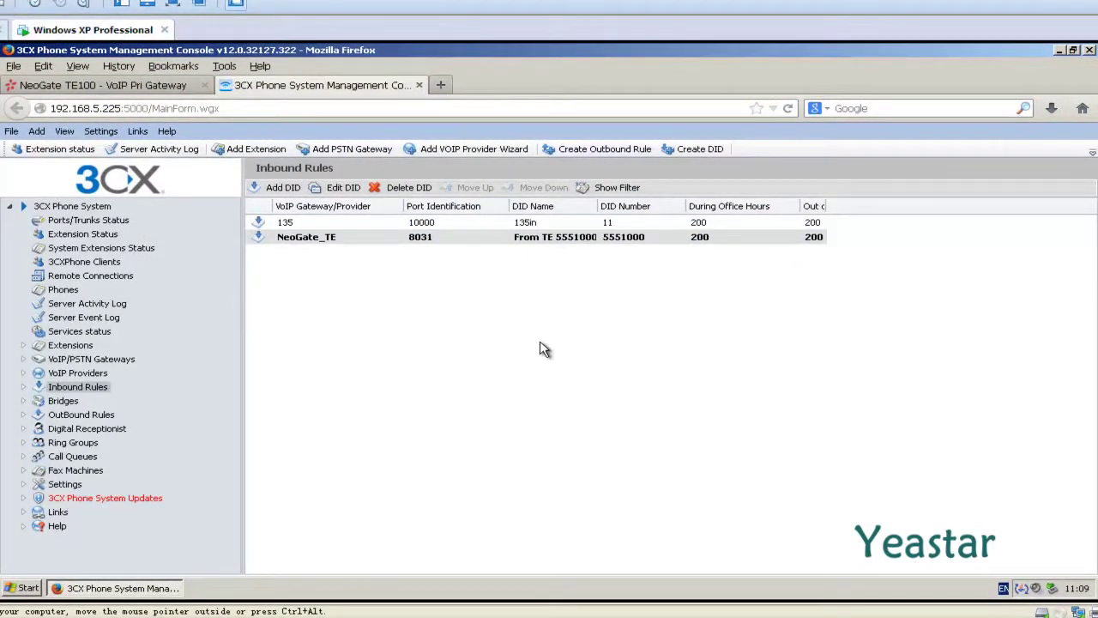
Edit the NeoGate_TE provider to enable source identification by DID, add the E1 trunk's DID number, and save the provider
click(100, 379)
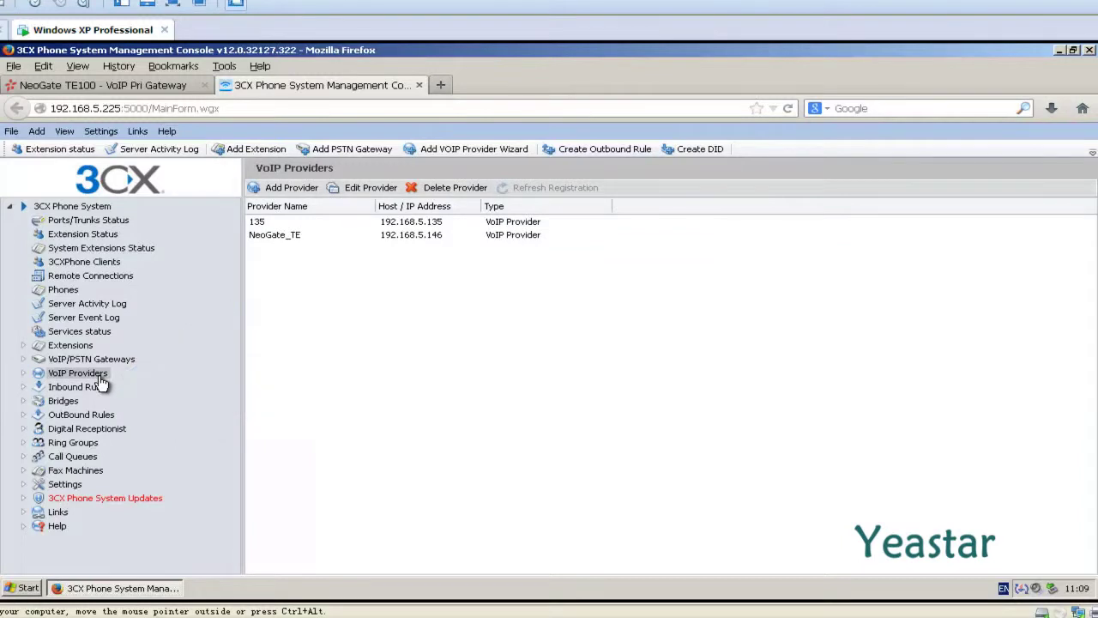
click(330, 237)
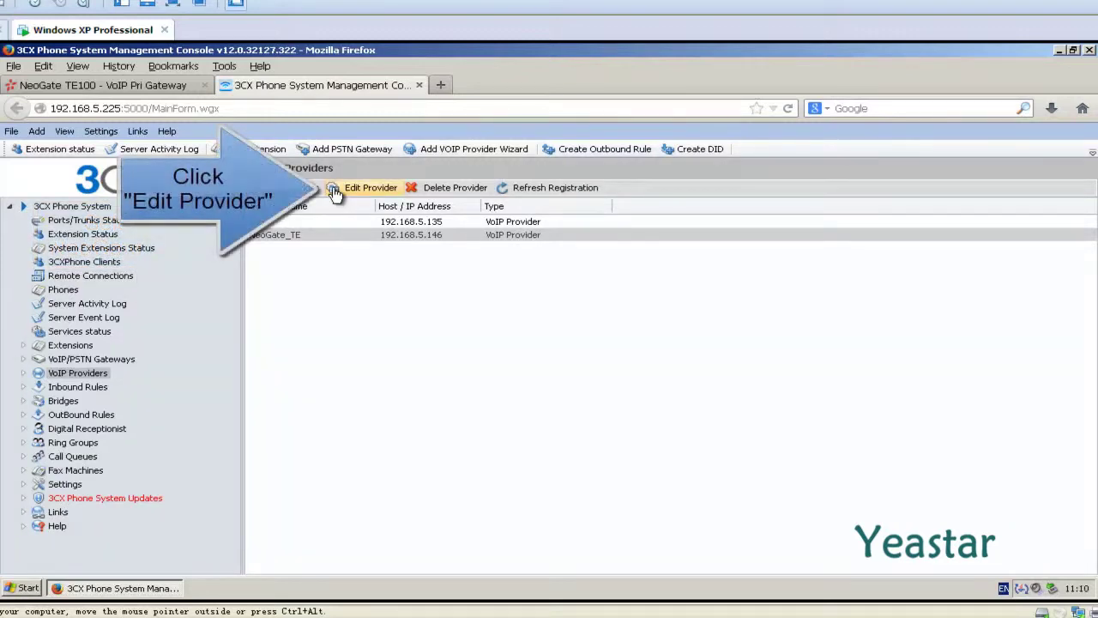
click(334, 192)
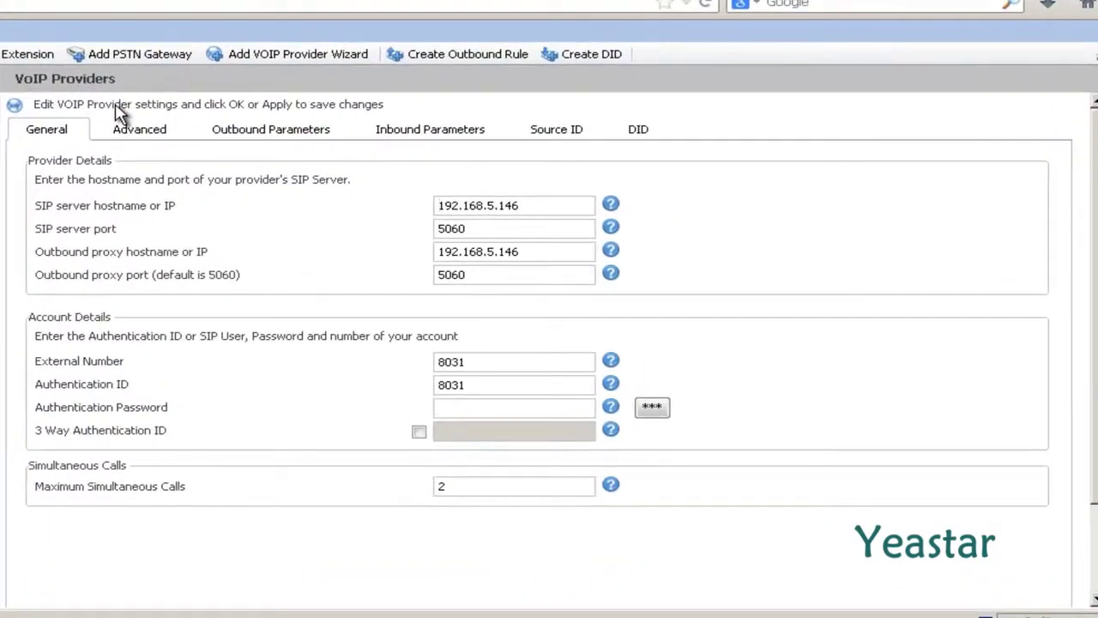
click(557, 130)
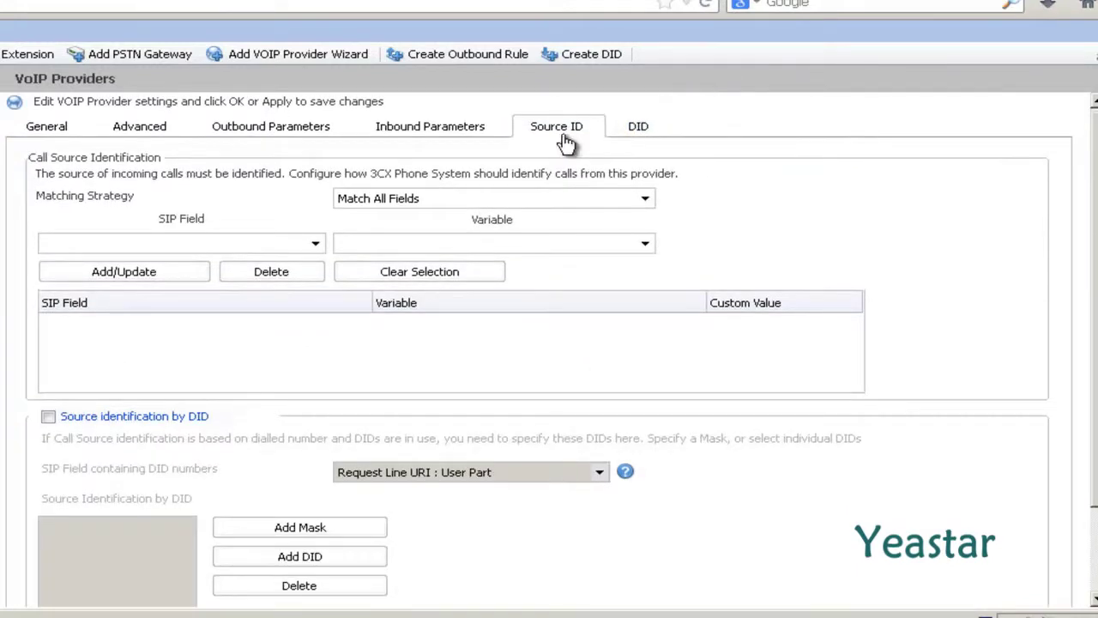
scroll(566, 142, down, 2)
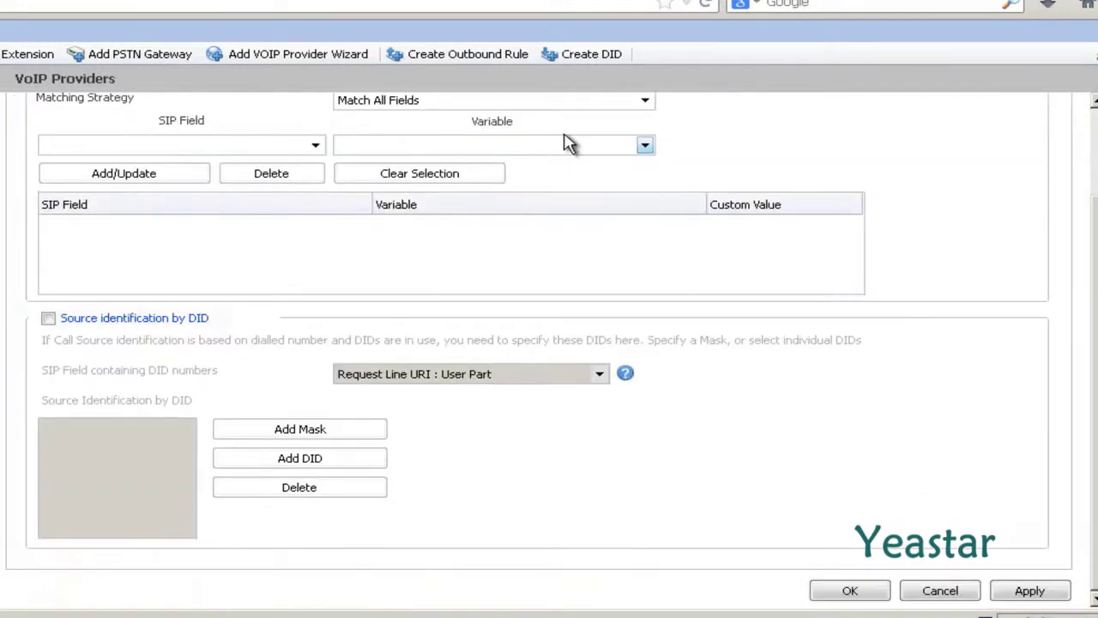
click(48, 320)
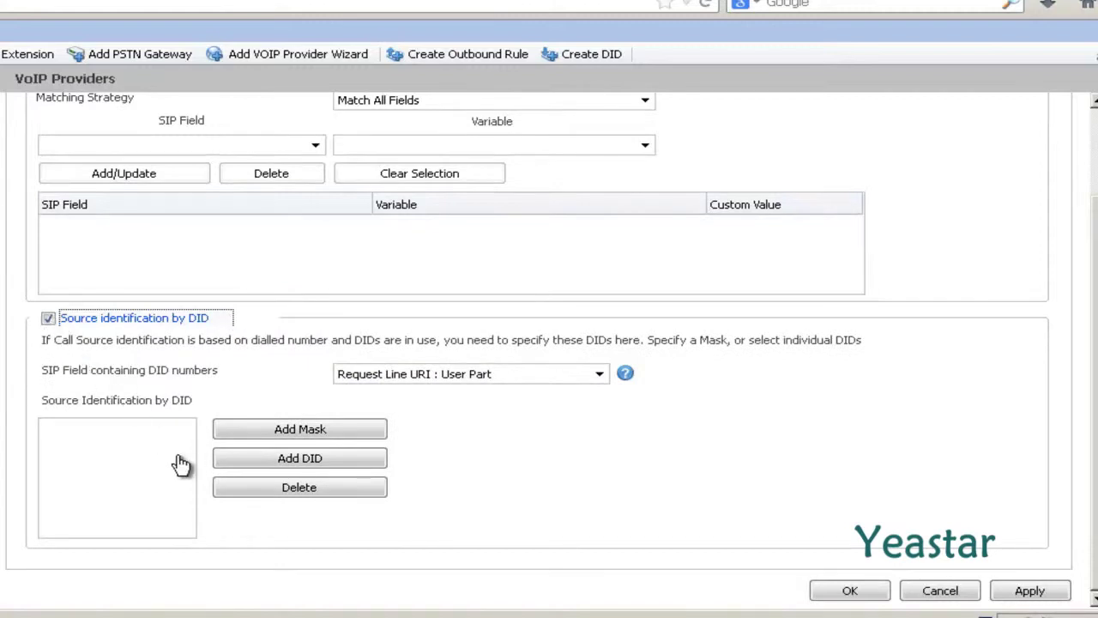
click(236, 463)
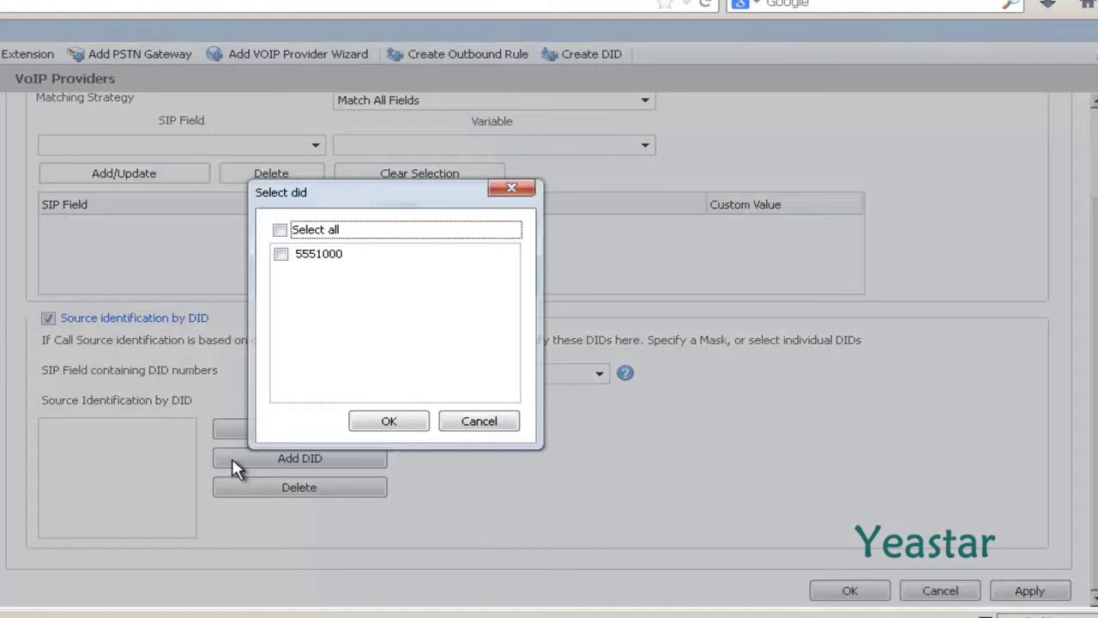
click(282, 255)
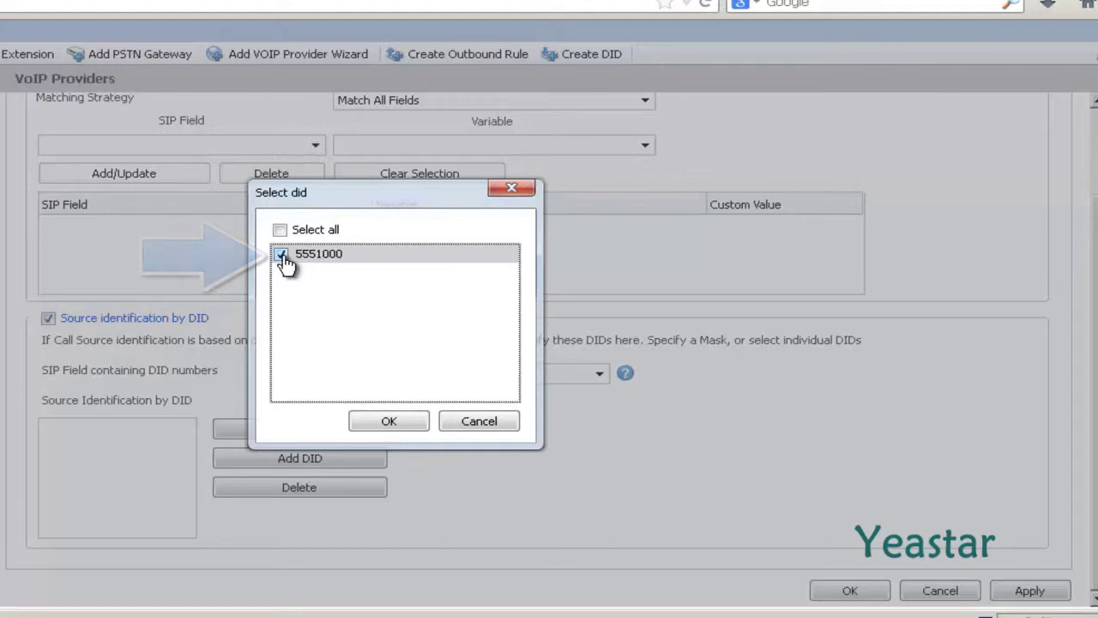
click(372, 426)
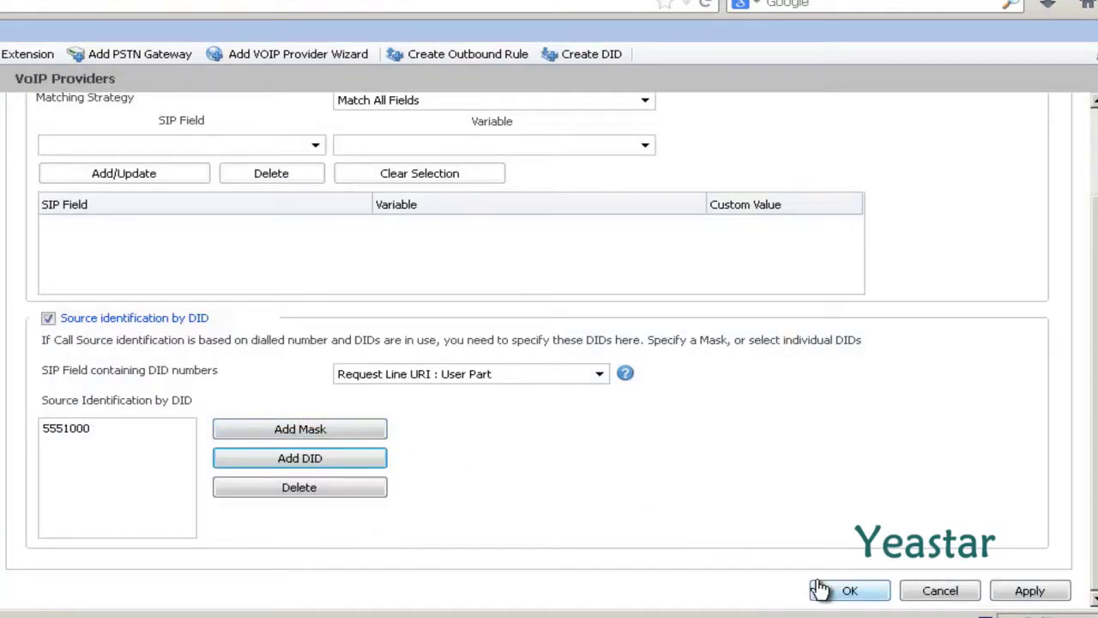
click(880, 595)
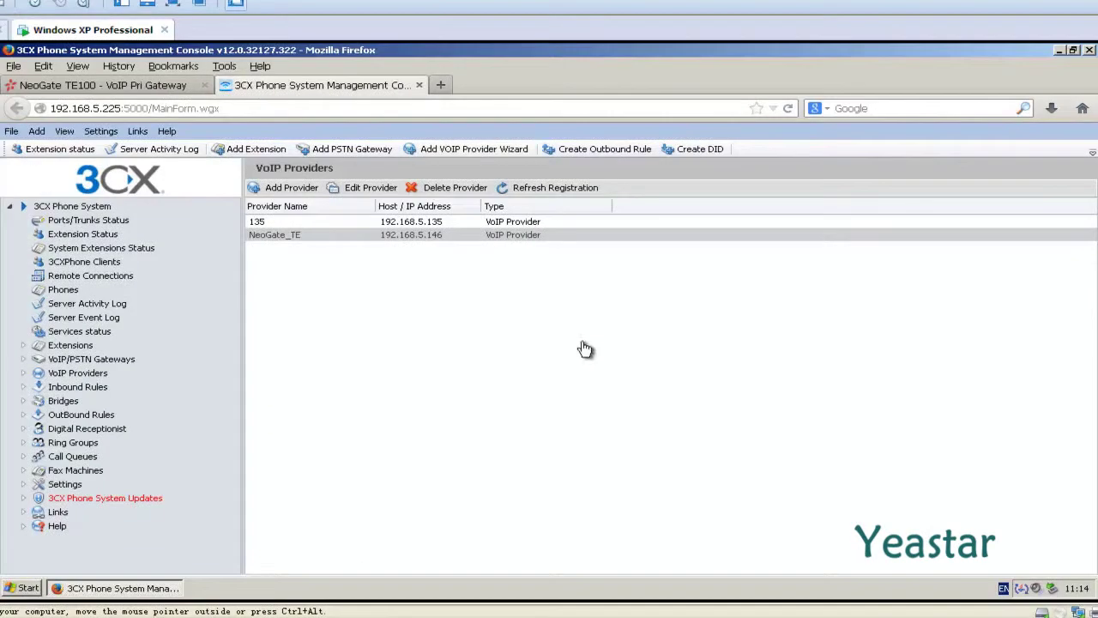
Create an outbound rule named Rule for NeoGate_TE for calls to numbers with prefix 9 from extensions 100-900
click(546, 153)
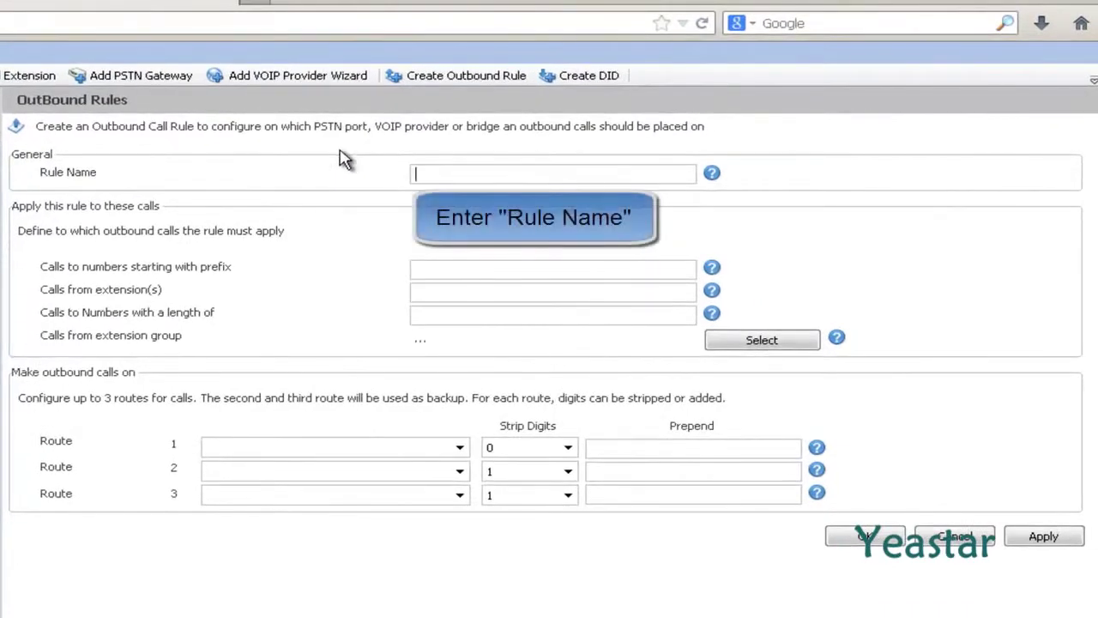
text(Rule for Neo)
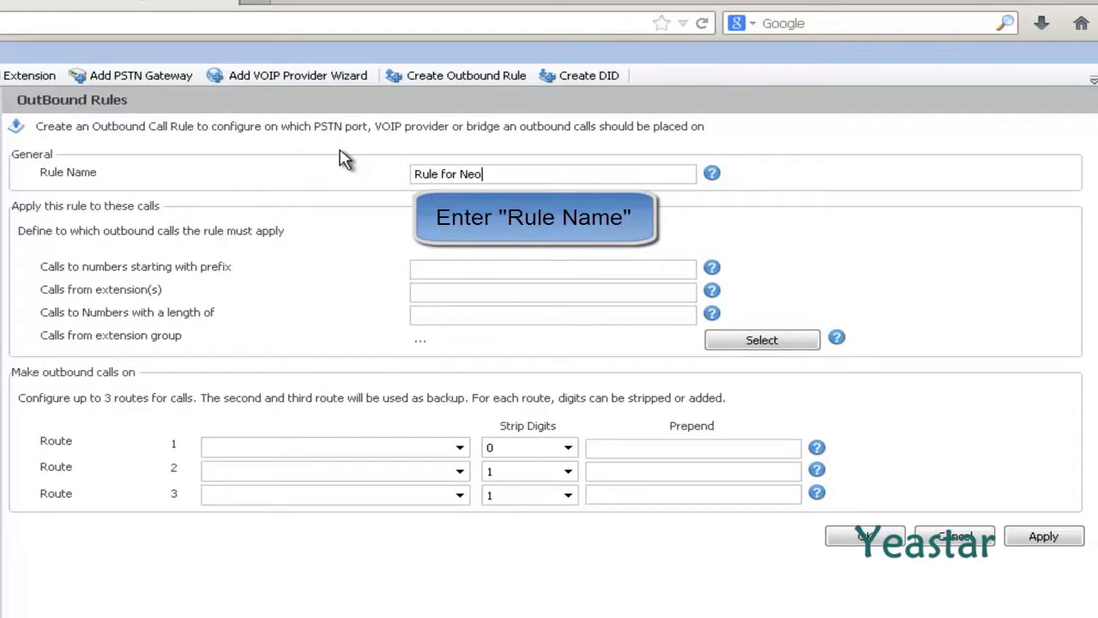
text(Gate_TE)
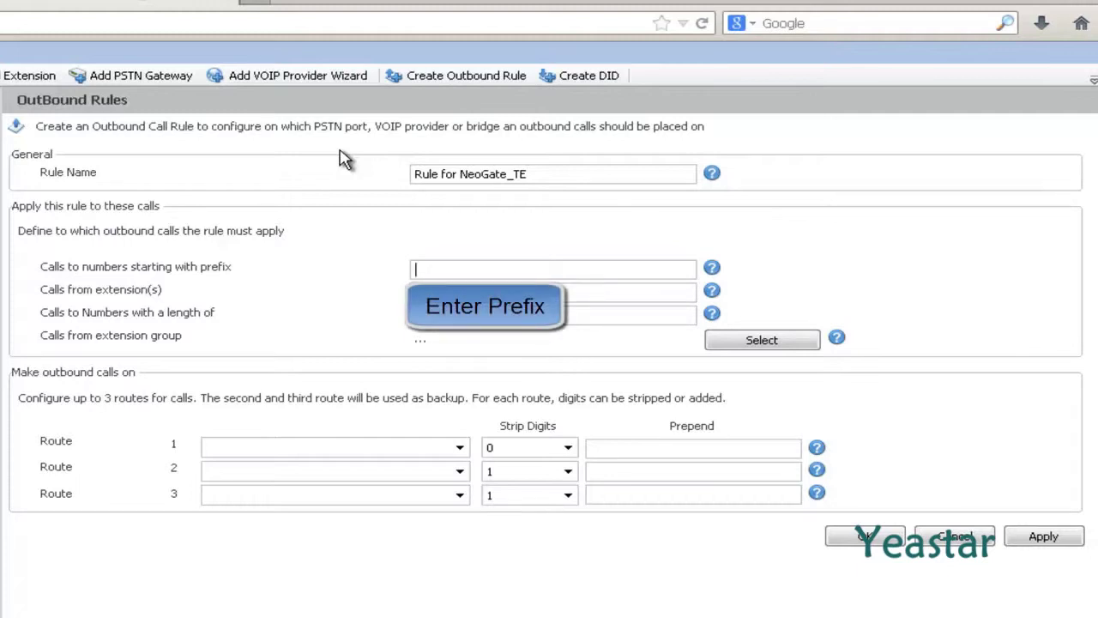
text(9)
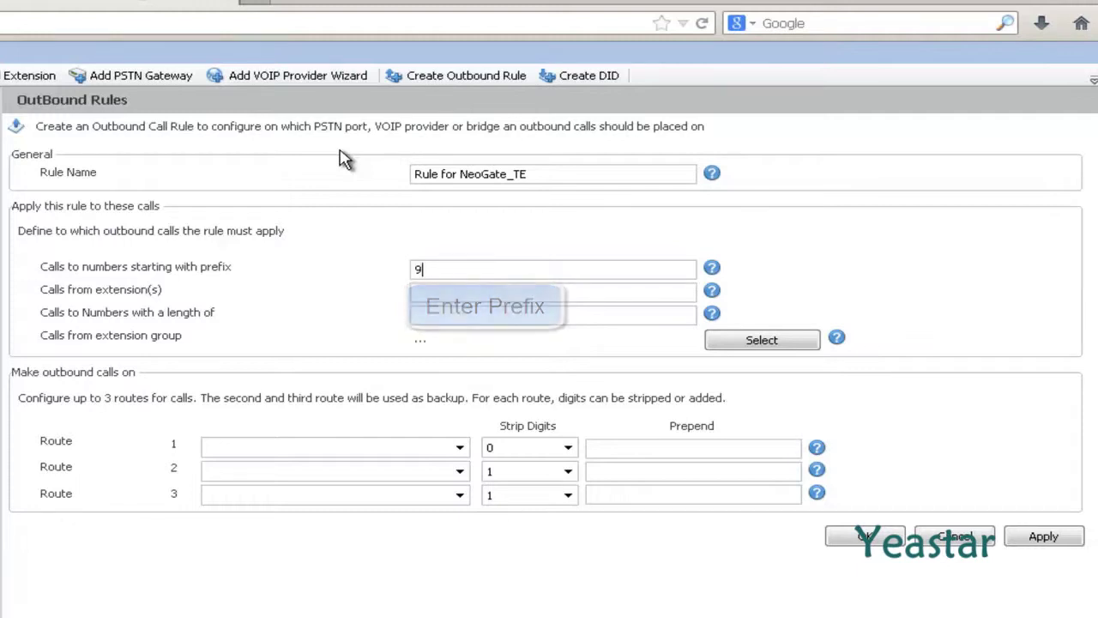
key(Tab)
text(1)
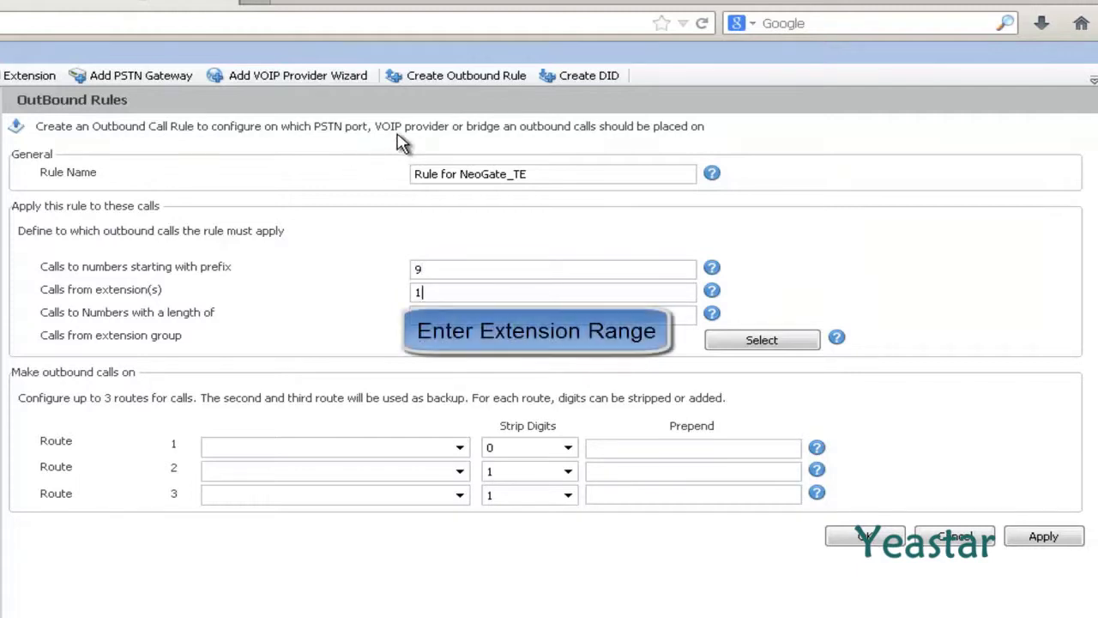
text(00-900)
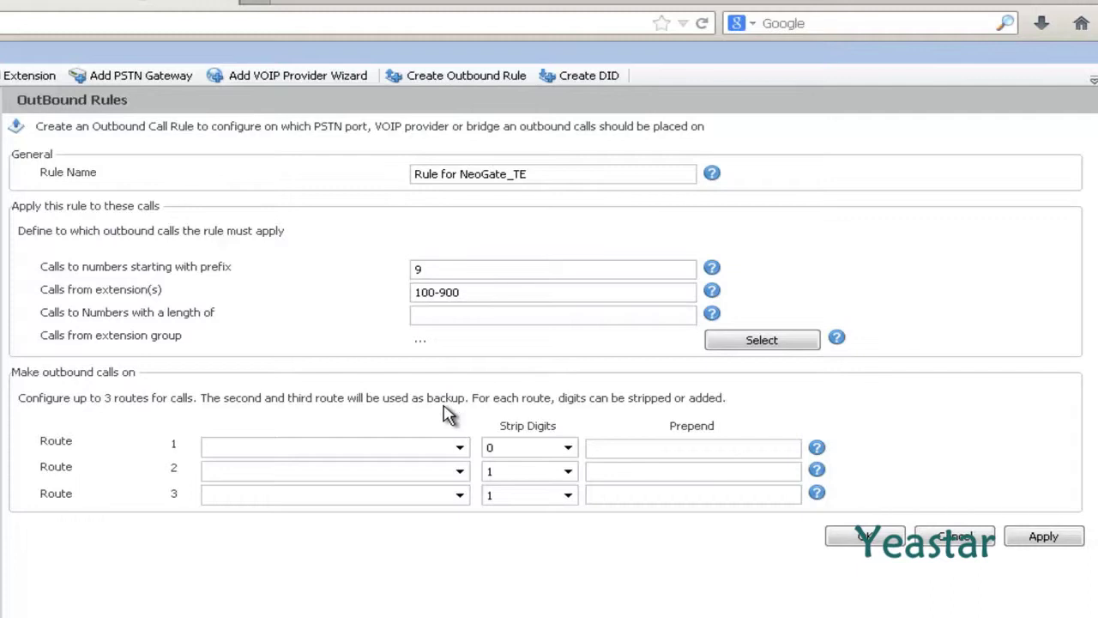
Set the outbound rule's route 1 to NeoGate_TE with 1 stripped digit and save the rule
click(460, 447)
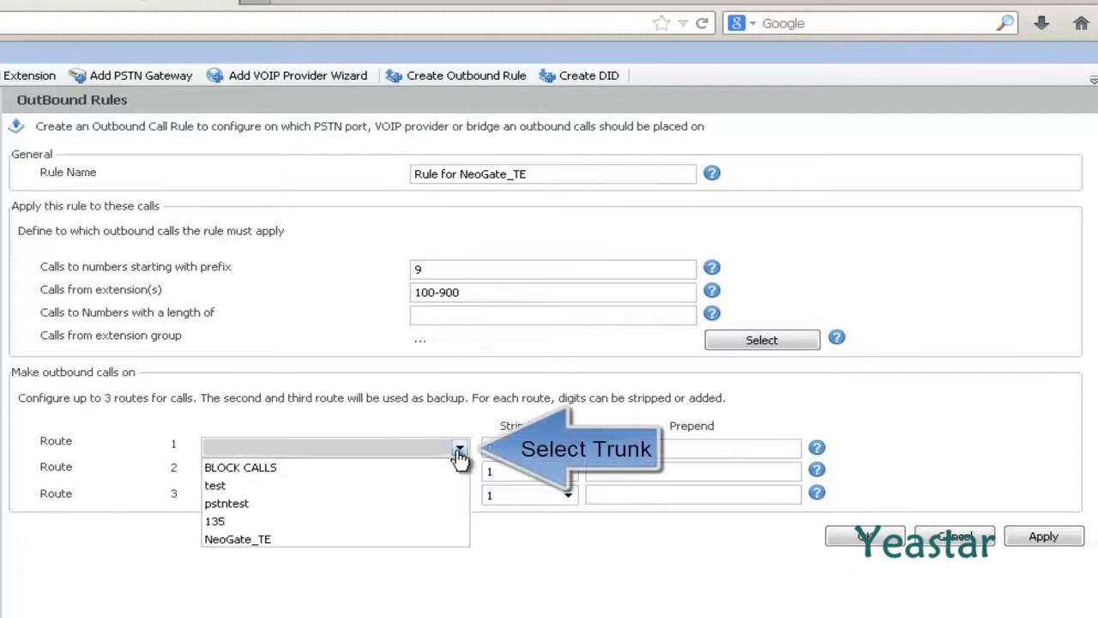
click(450, 542)
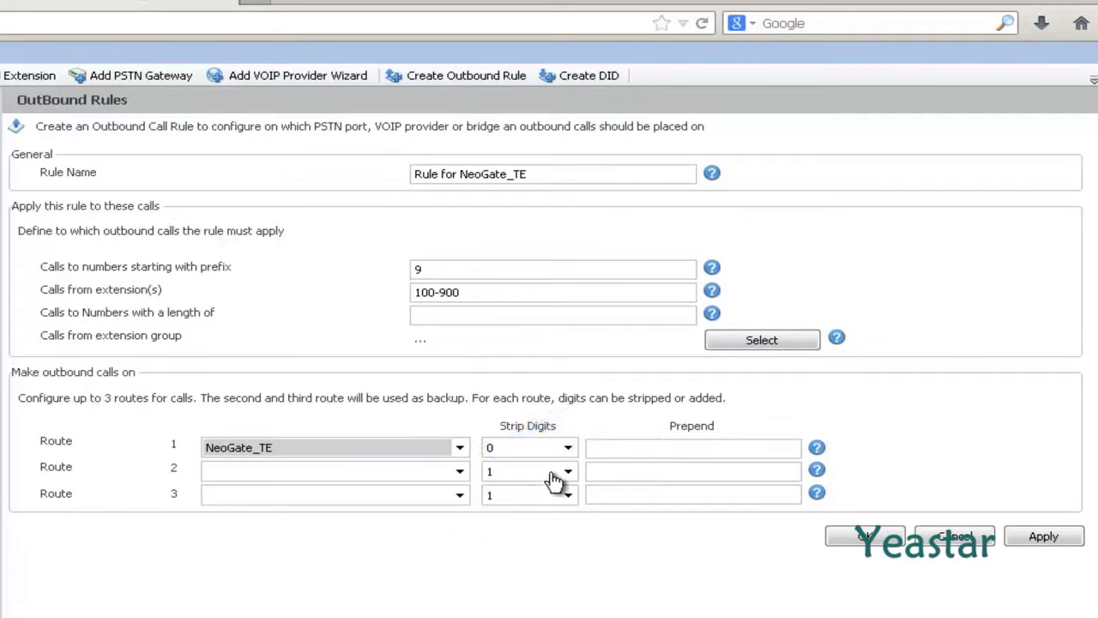
click(574, 458)
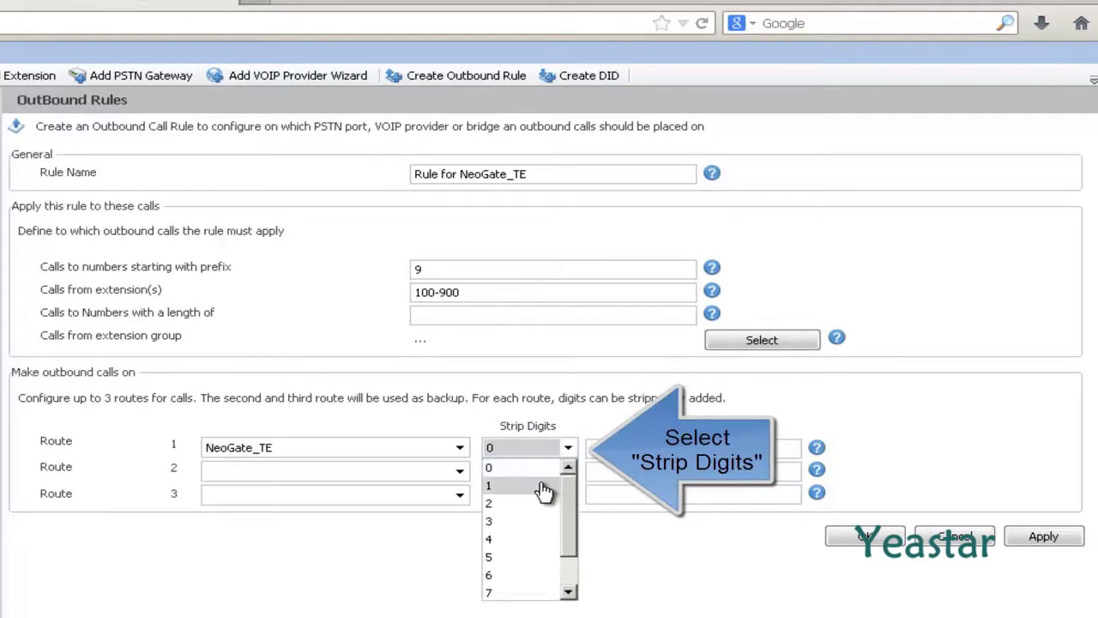
click(544, 487)
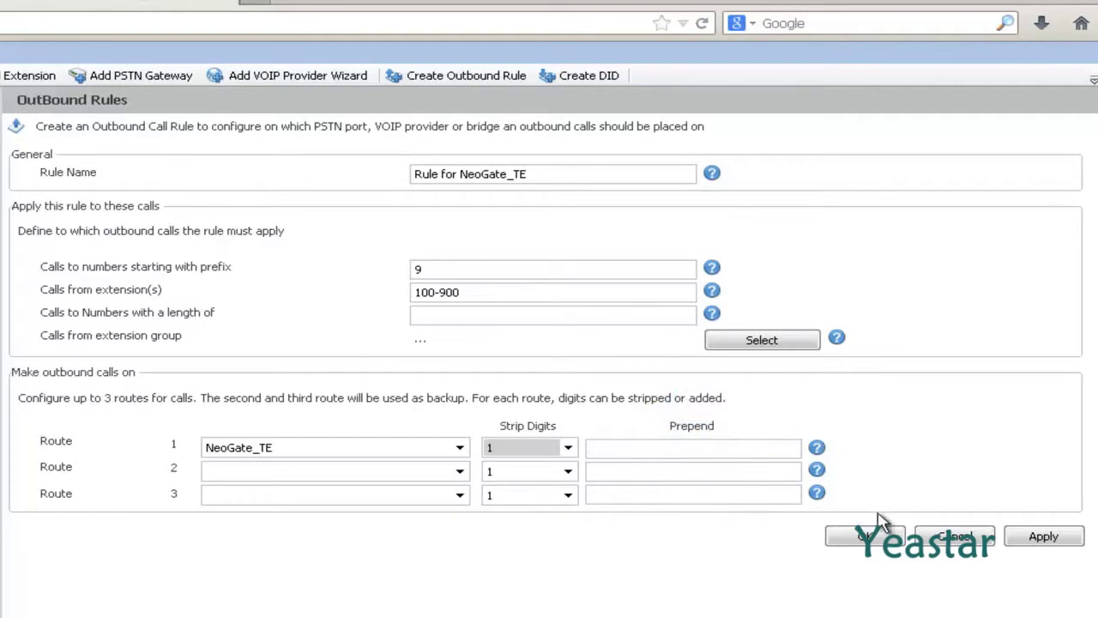
click(1029, 537)
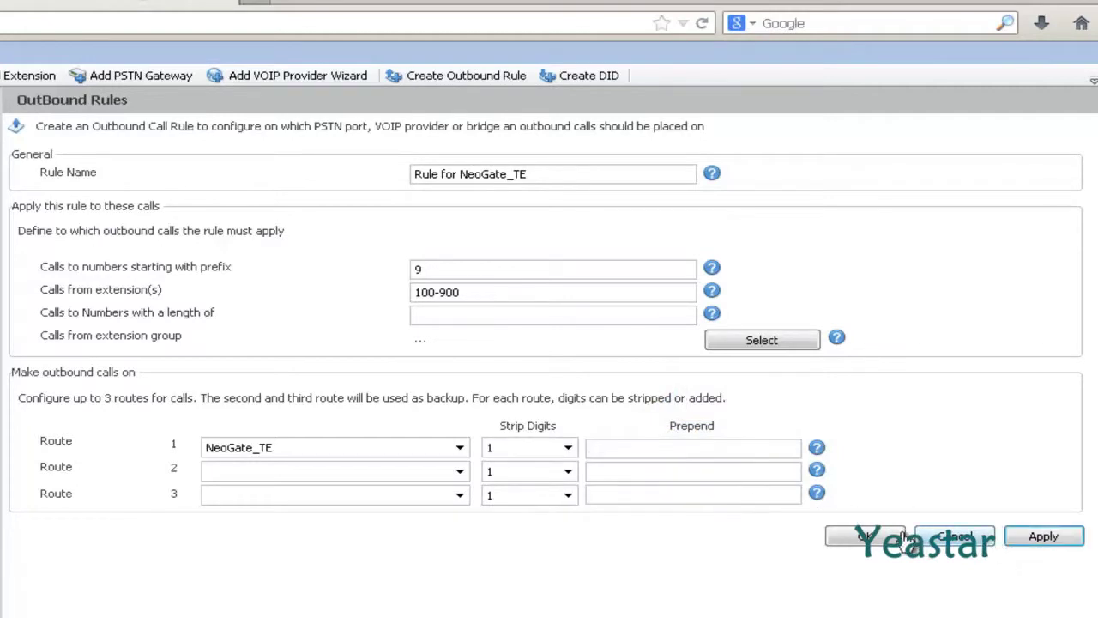
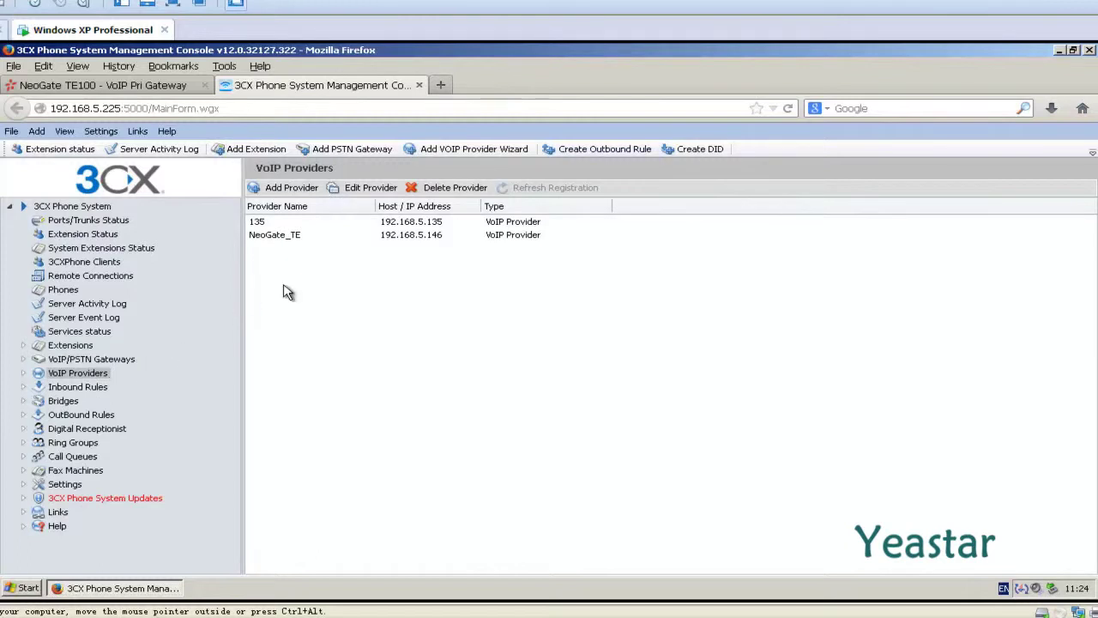
Edit the NeoGate_TE provider's outbound parameters so the From : Display Name SIP field uses the CallerDispName variable
click(318, 238)
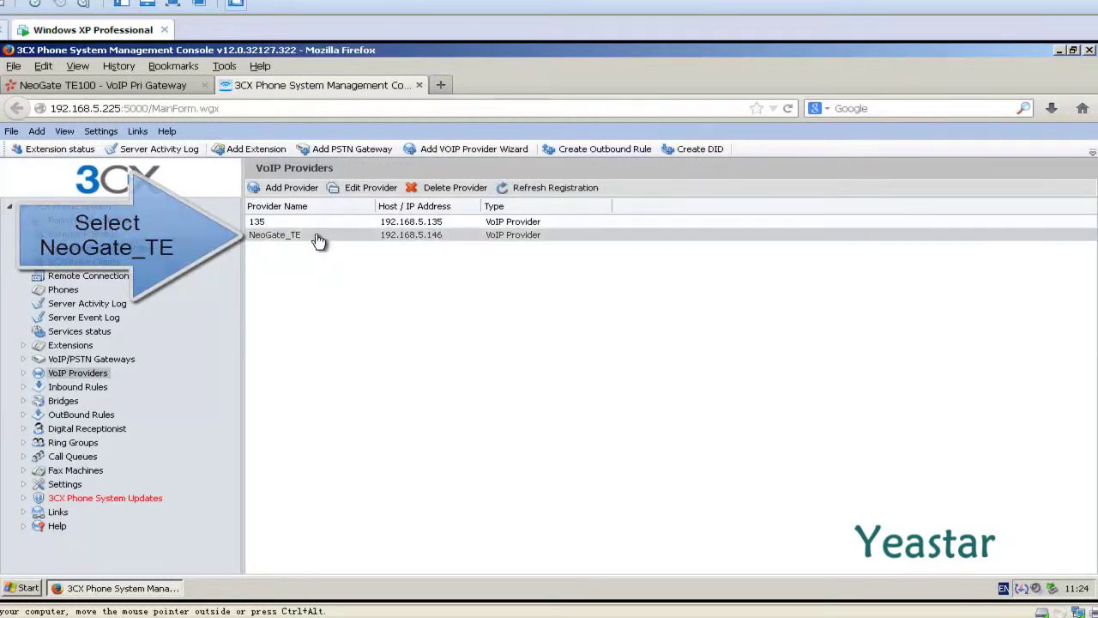
click(336, 191)
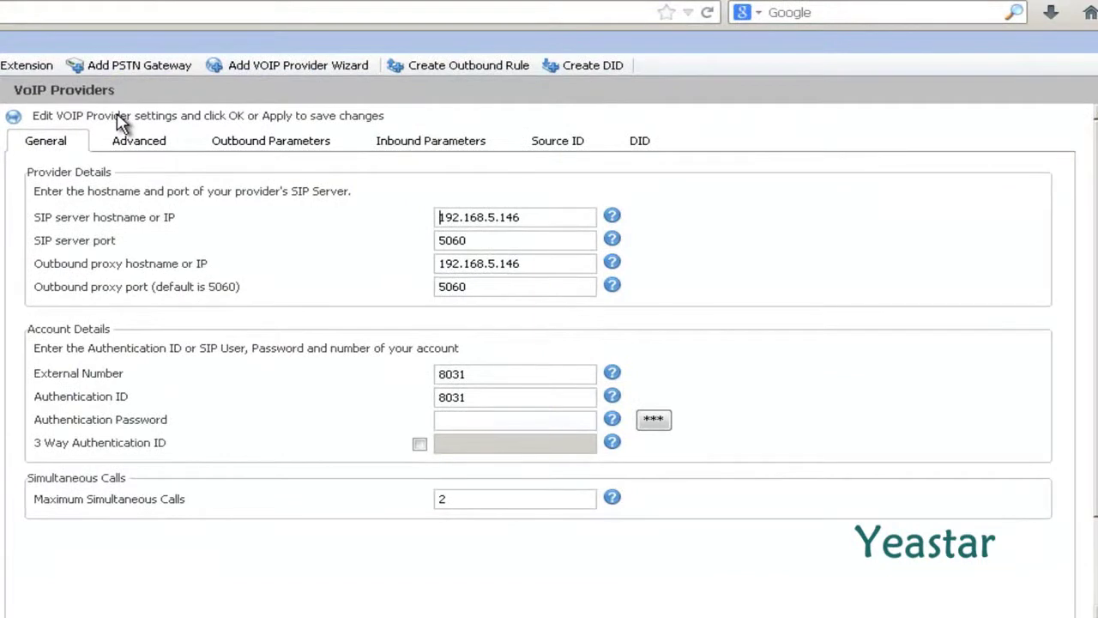
click(244, 142)
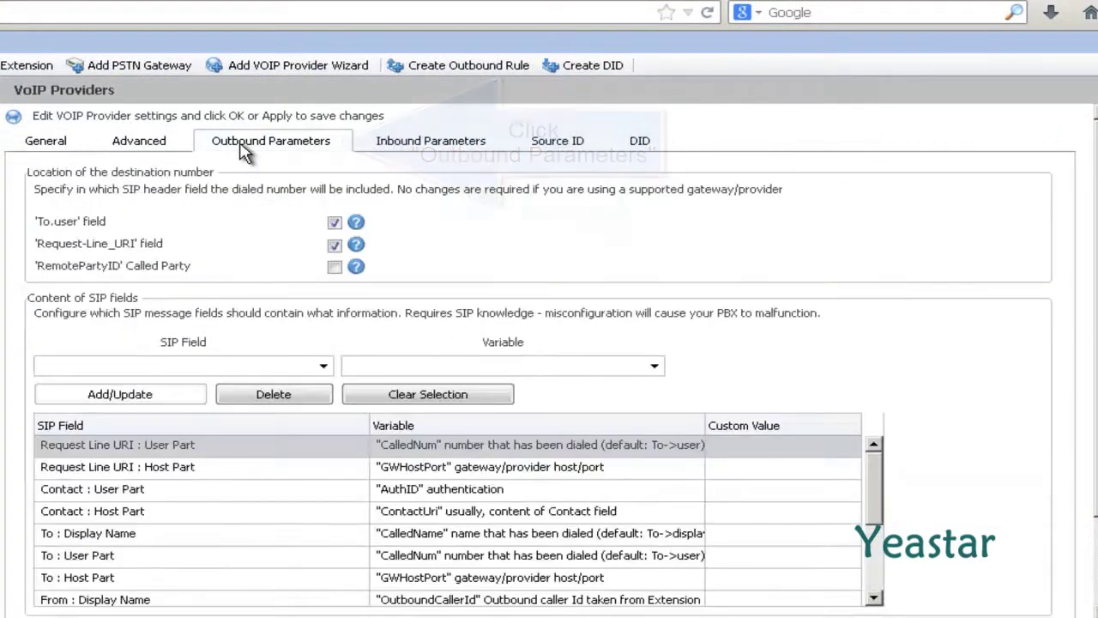
scroll(247, 163, down, 2)
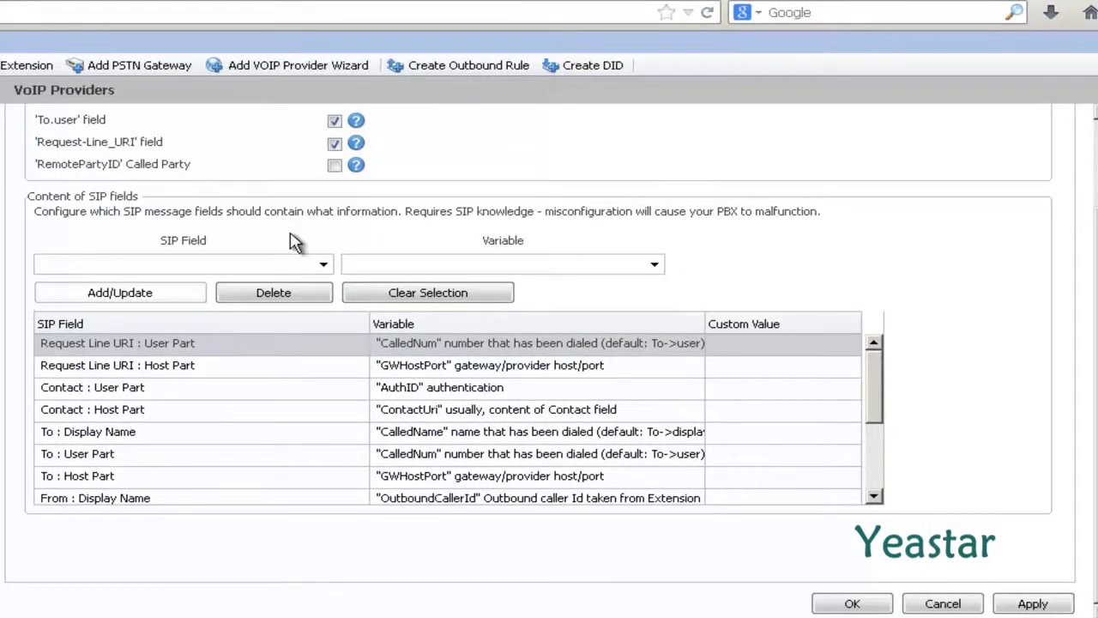
click(323, 265)
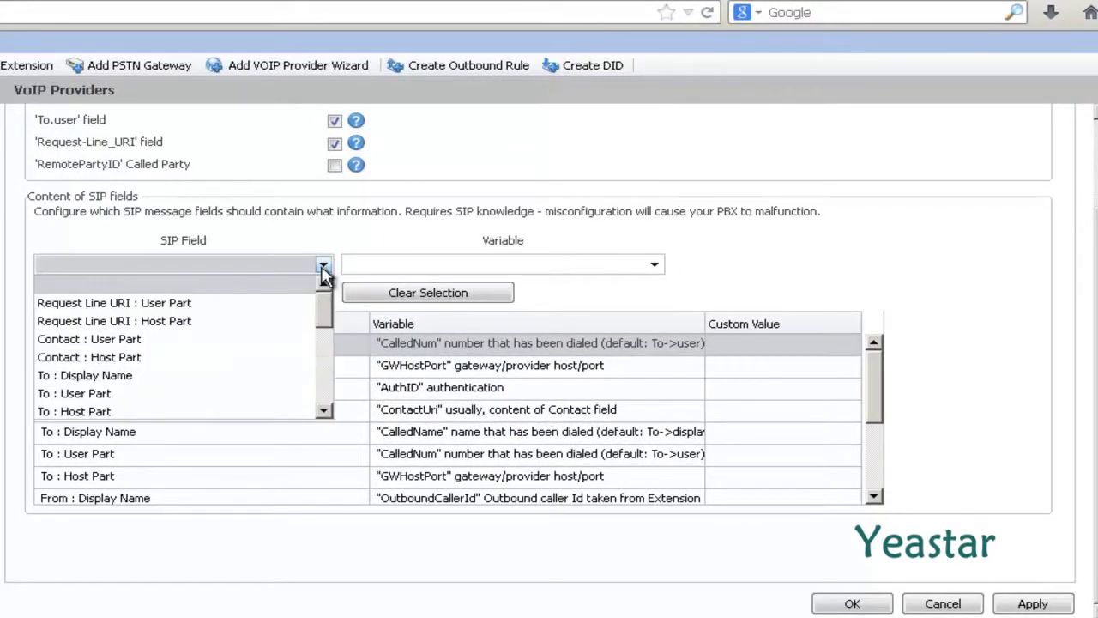
scroll(323, 273, up, 2)
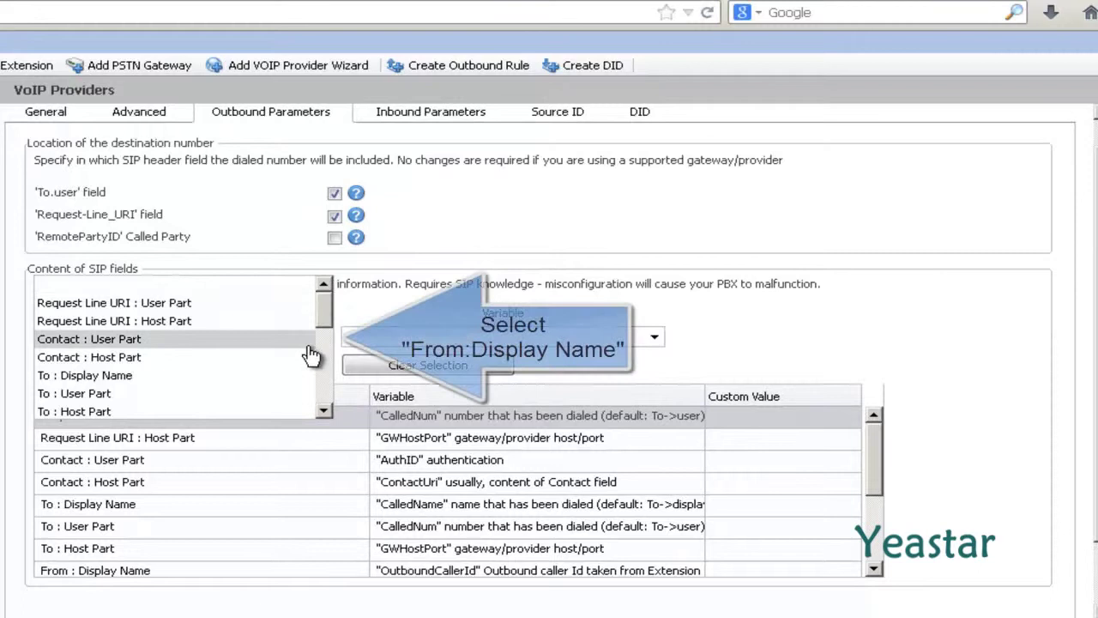
scroll(311, 364, down, 2)
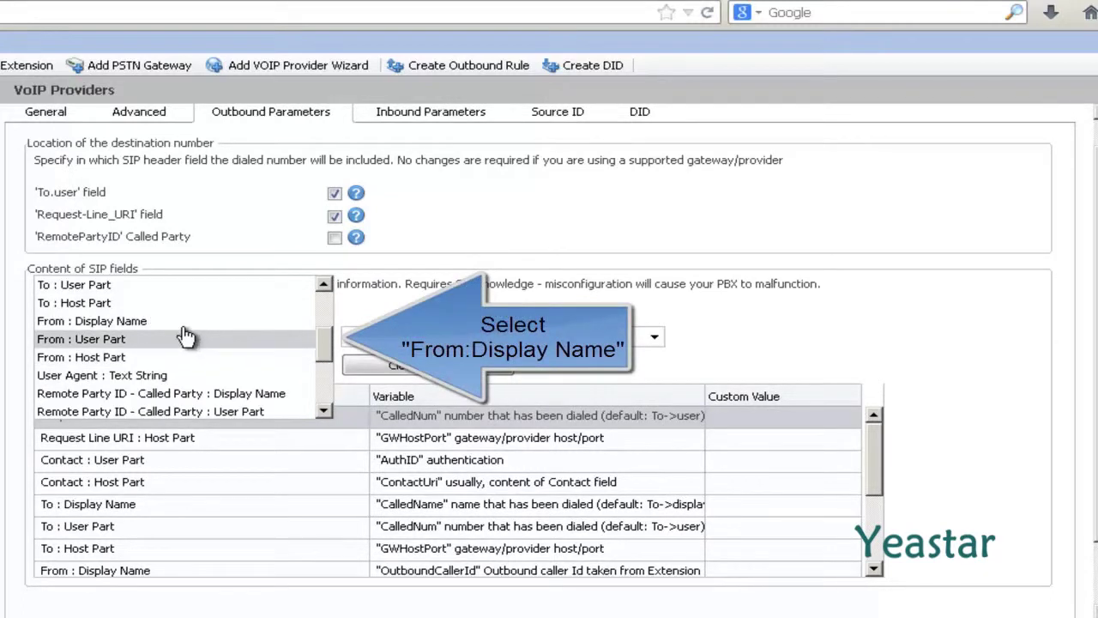
click(159, 324)
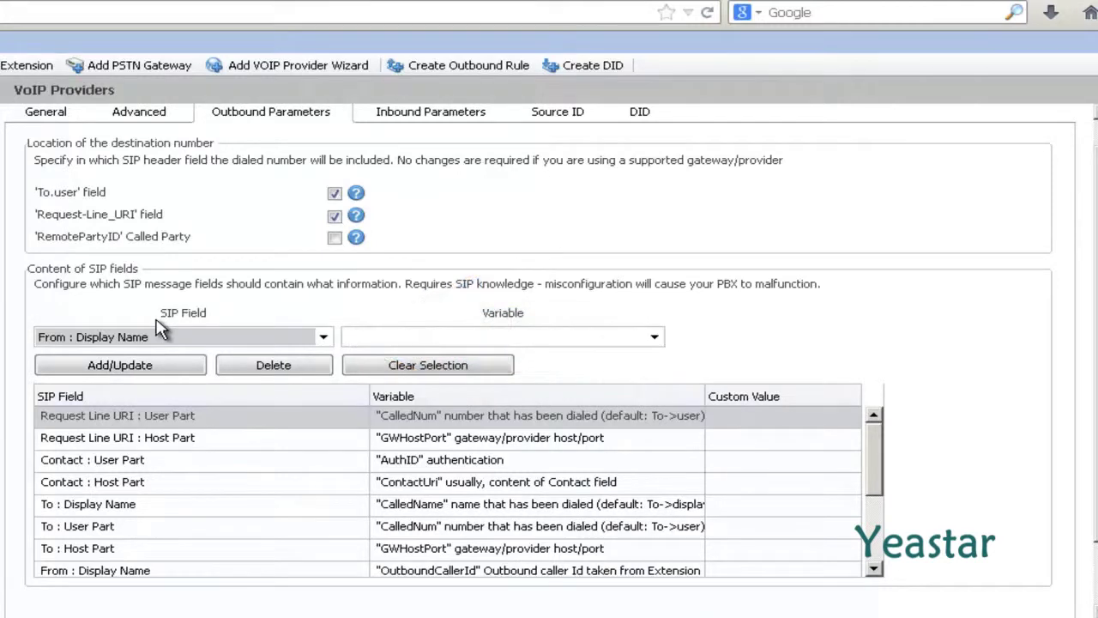
click(655, 341)
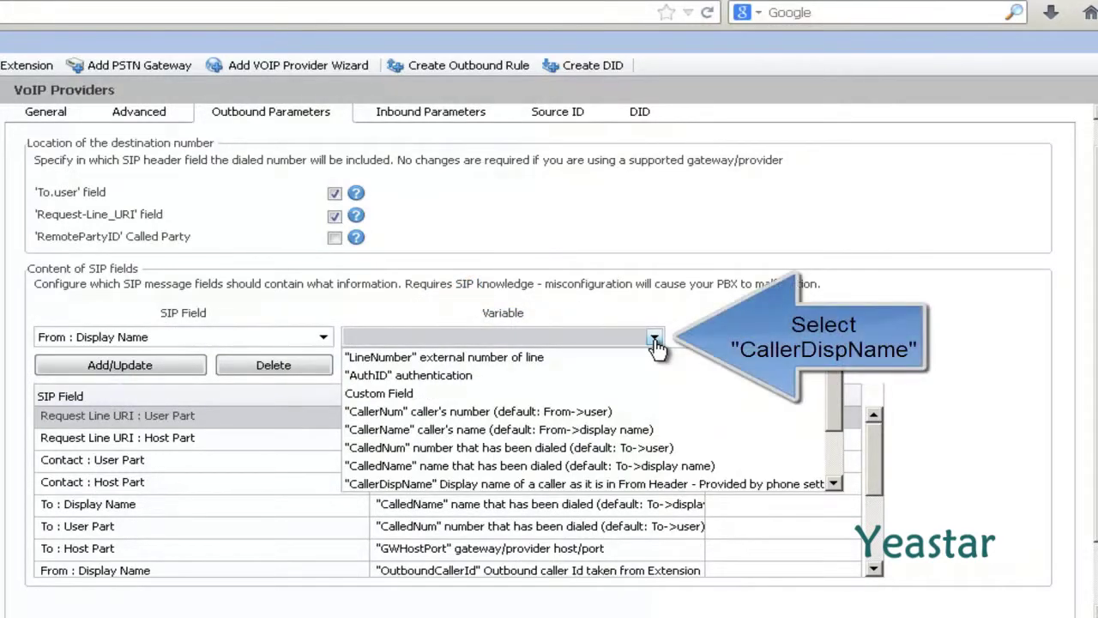
click(494, 484)
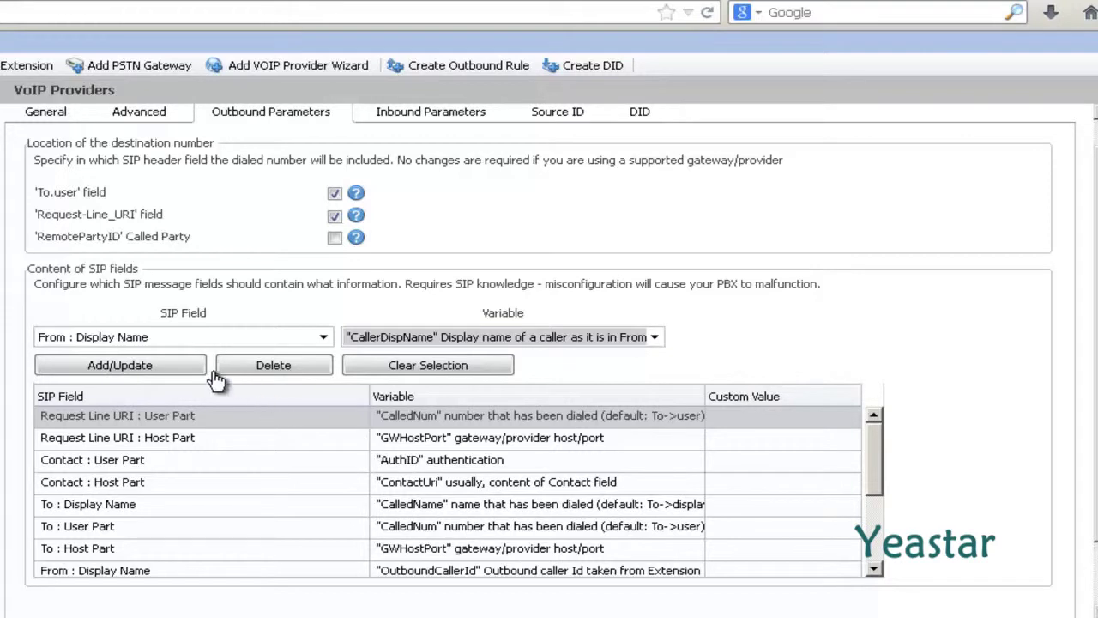
click(120, 365)
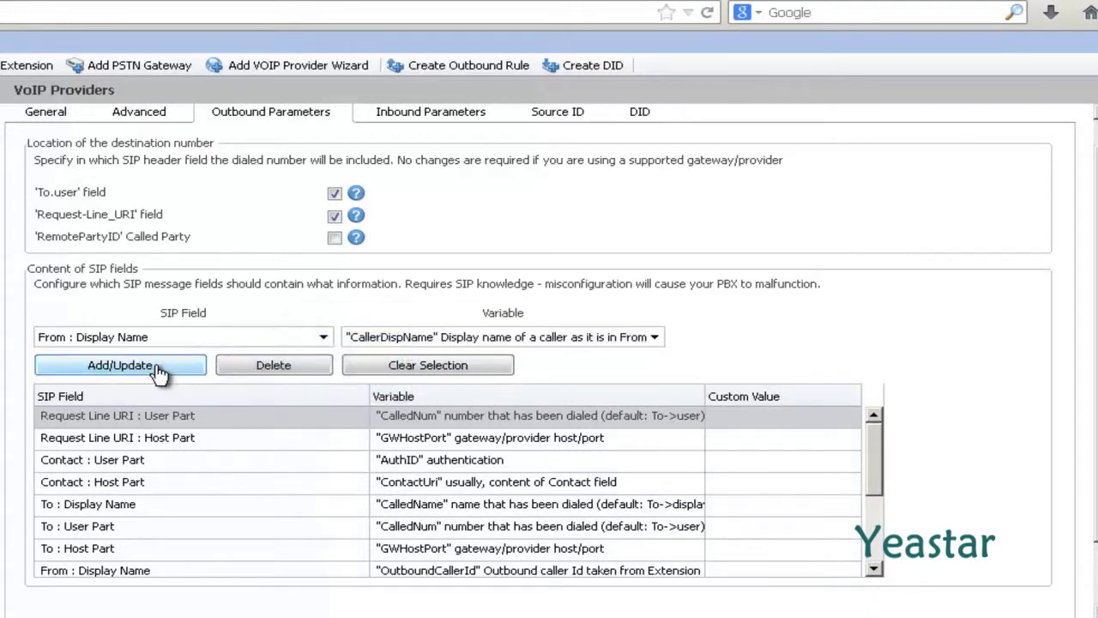
Assign the CallerDispName variable to the From : User Part SIP field and save the NeoGate_TE provider
click(324, 338)
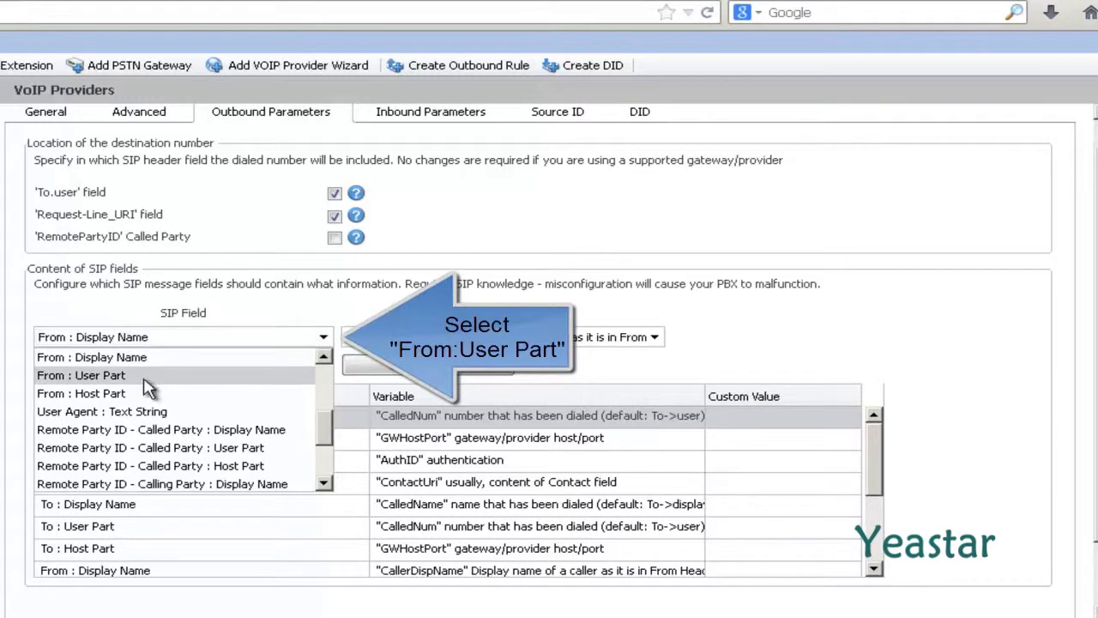
click(103, 375)
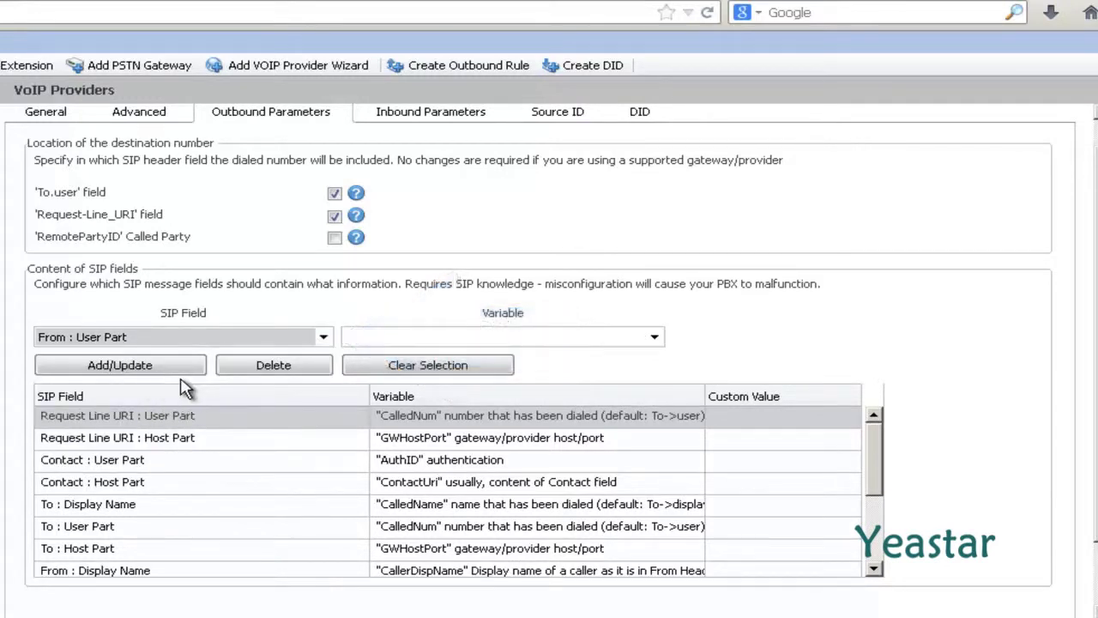
click(655, 342)
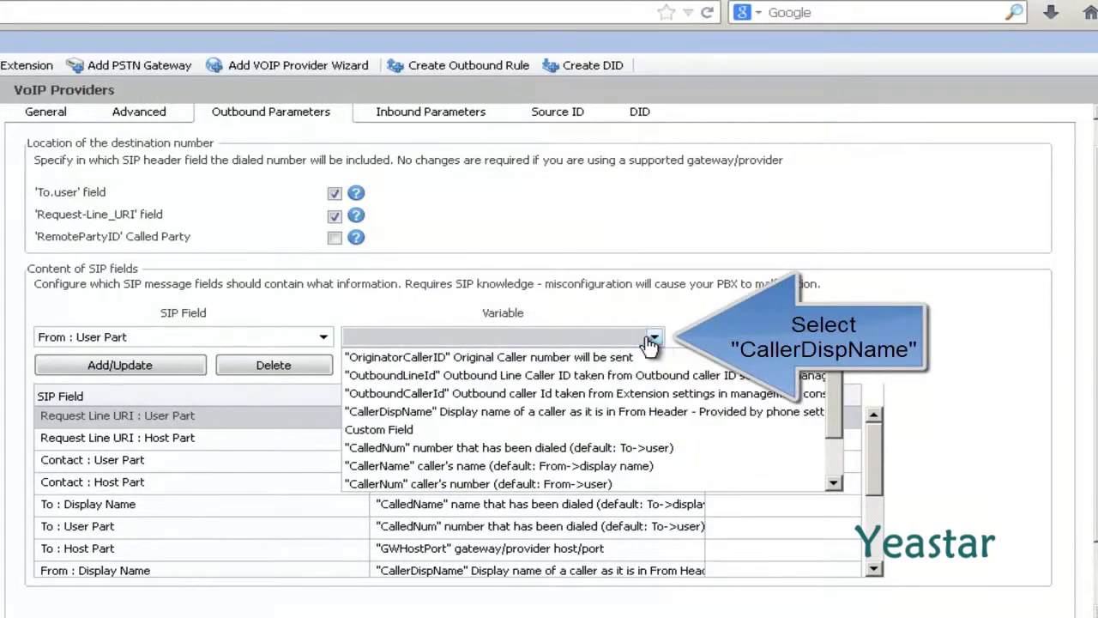
click(461, 415)
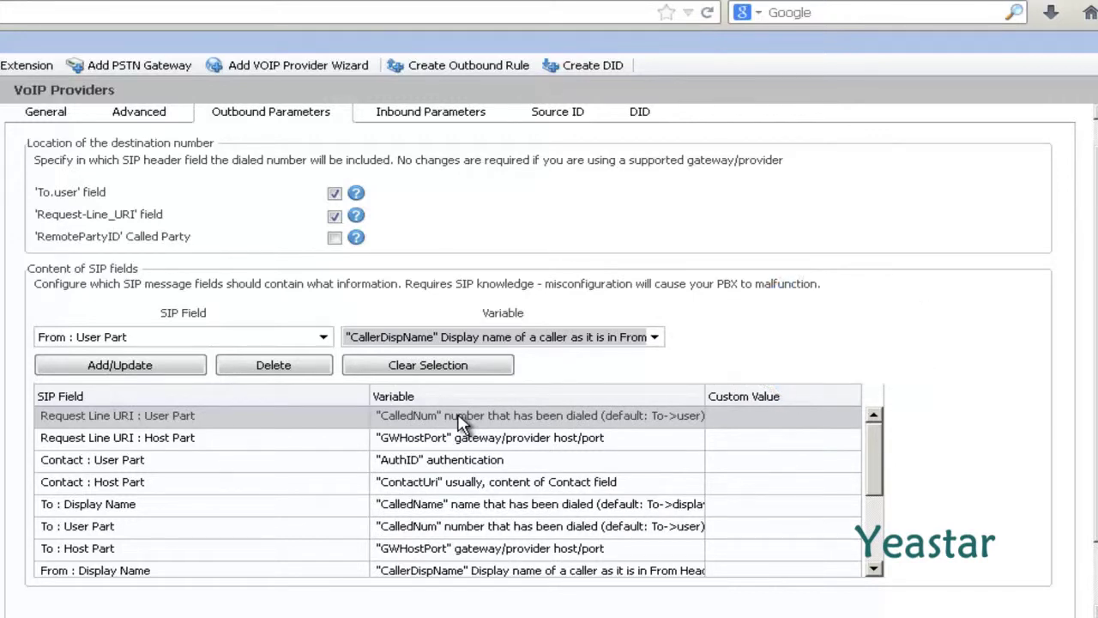
click(165, 369)
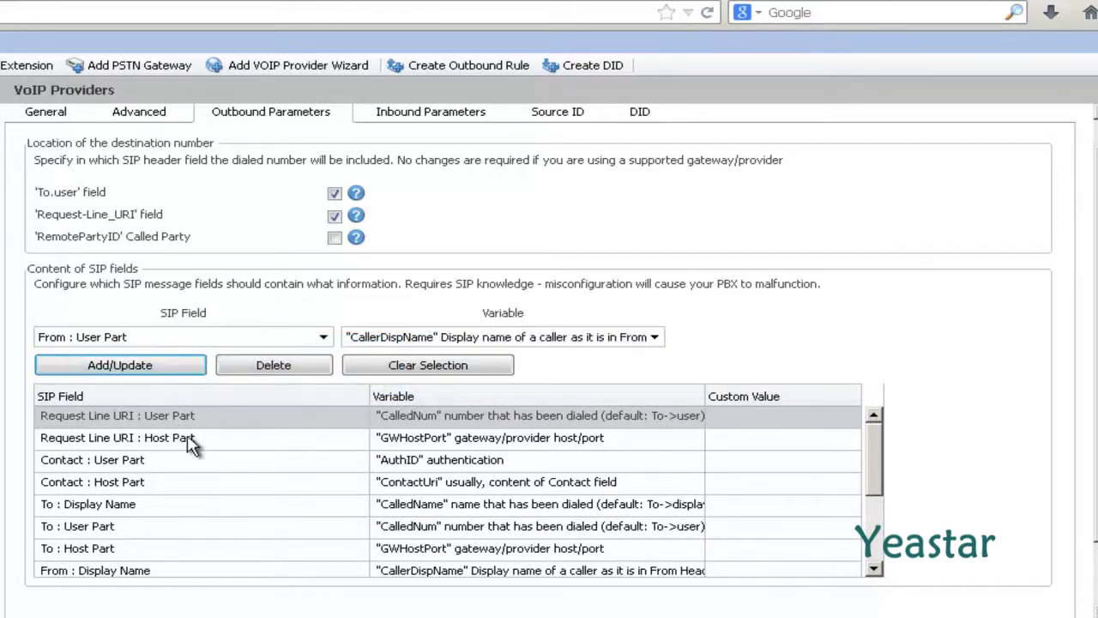
scroll(189, 444, down, 3)
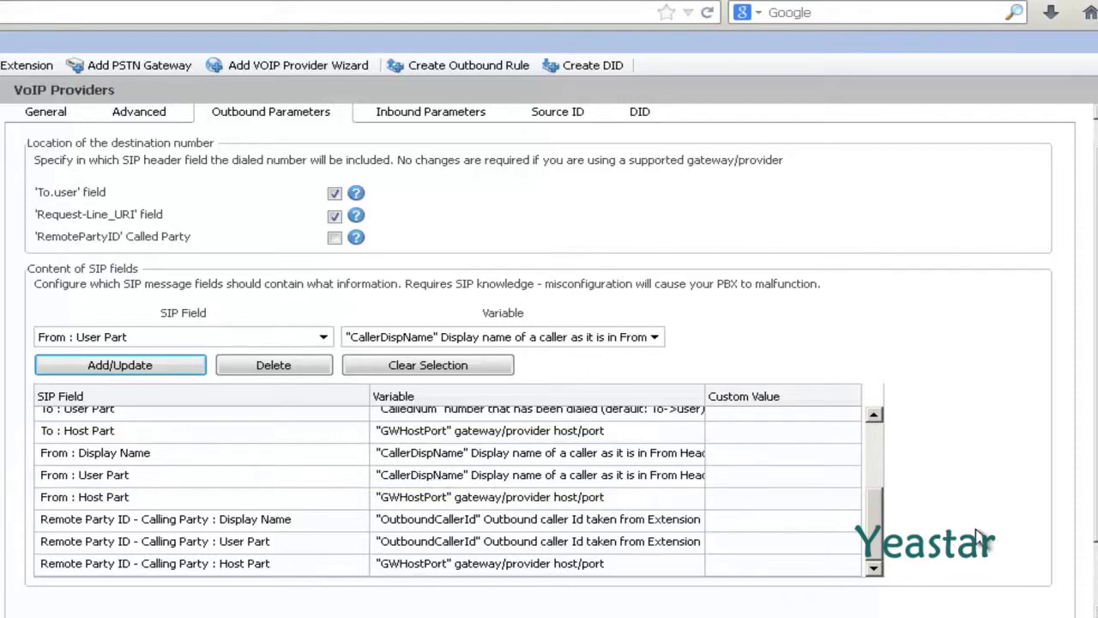
scroll(980, 536, down, 1)
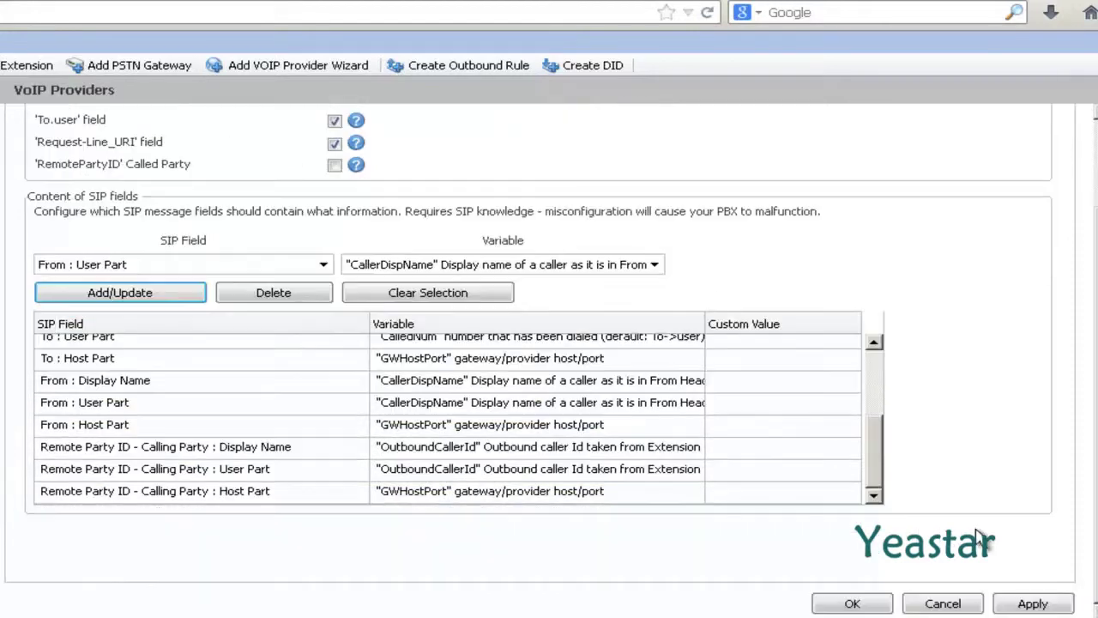
click(1017, 606)
click(875, 605)
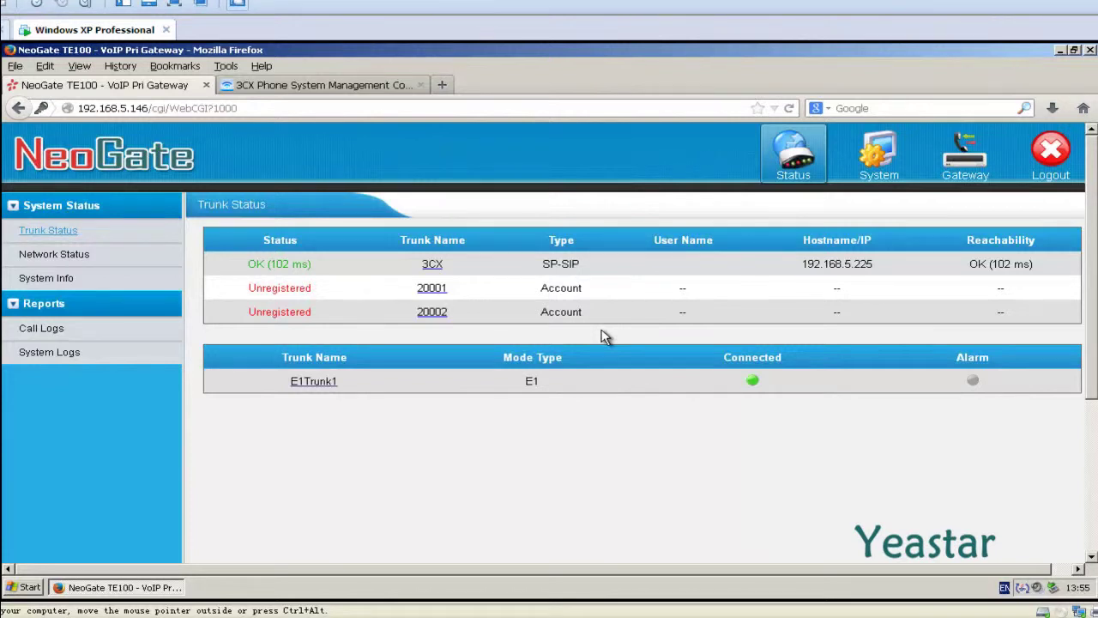
In the NeoGate TE100 web interface, add a new gateway route with Simple Mode set to Yes and the name 3CX_to_TE
click(967, 178)
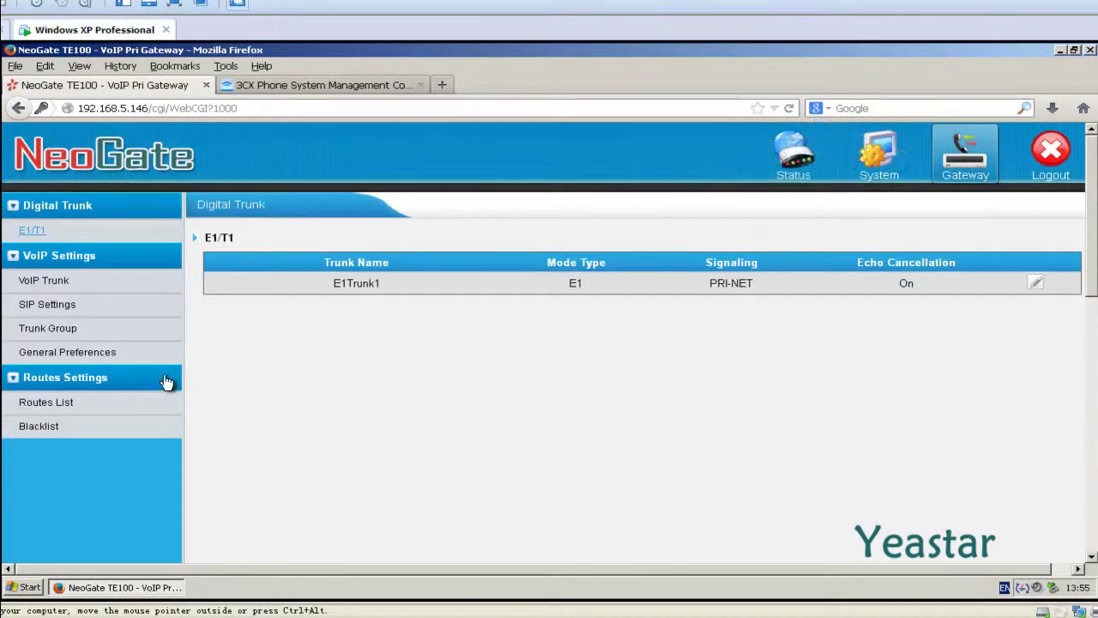
click(80, 417)
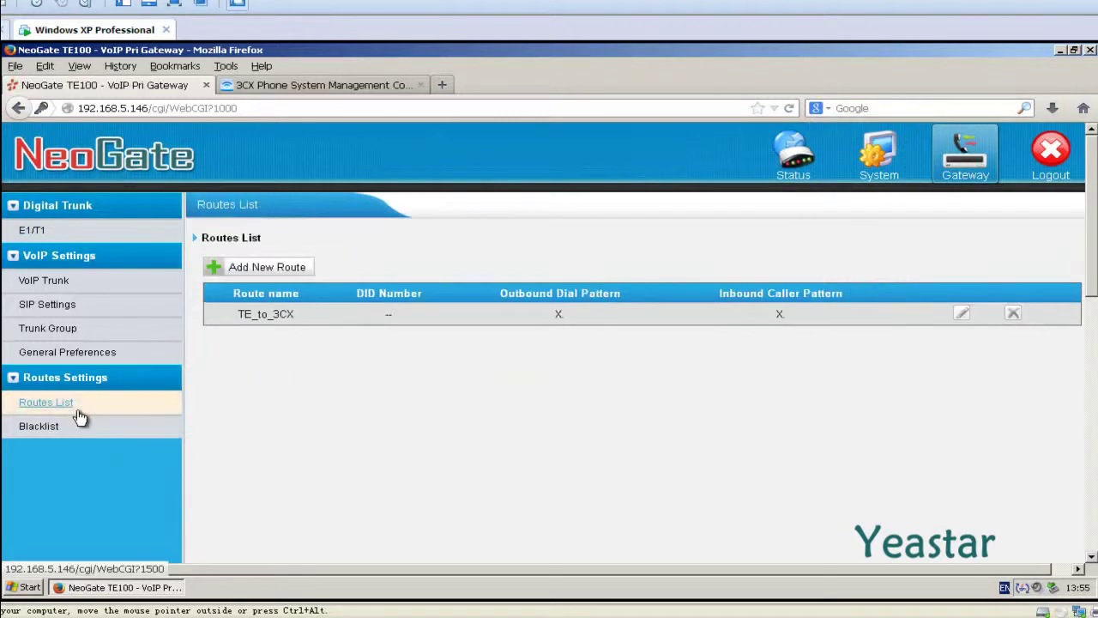
click(212, 269)
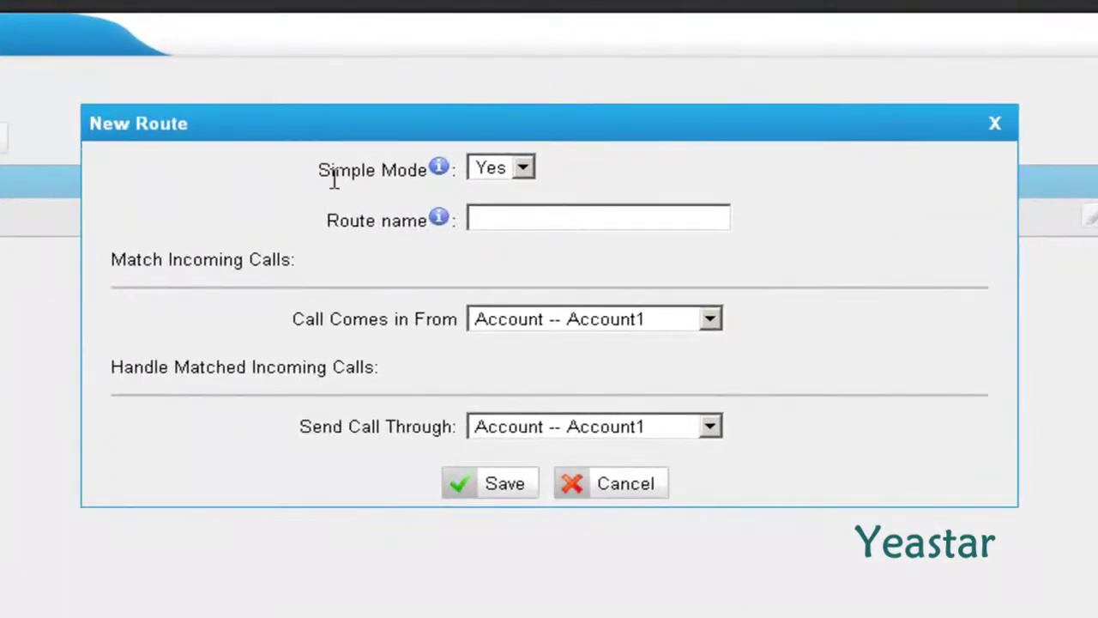
click(522, 169)
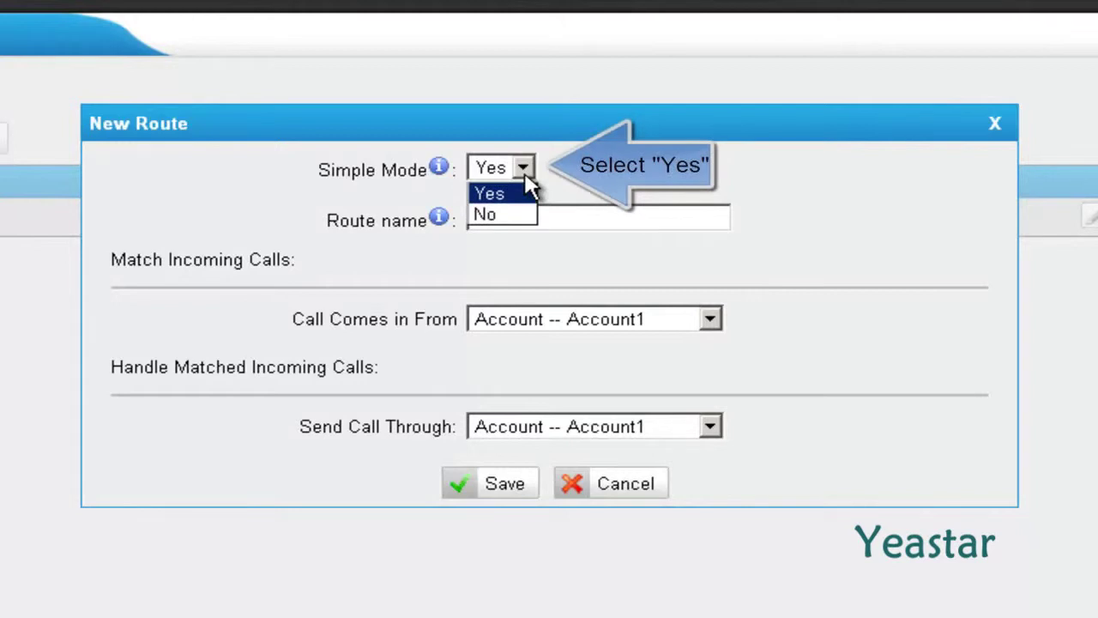
click(532, 194)
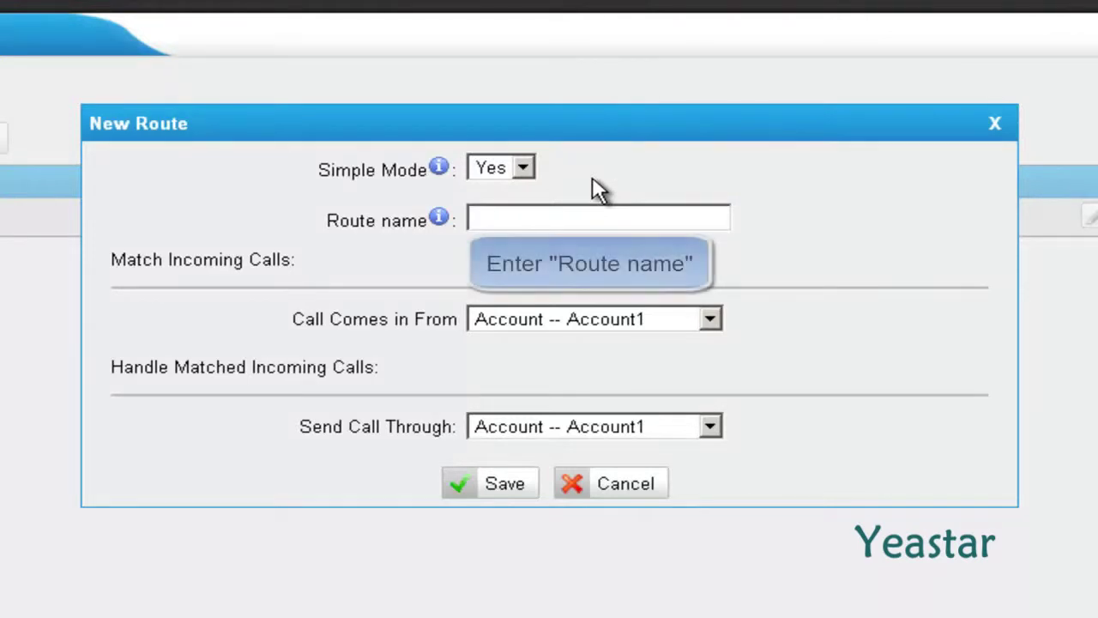
text(3CX_to_TE)
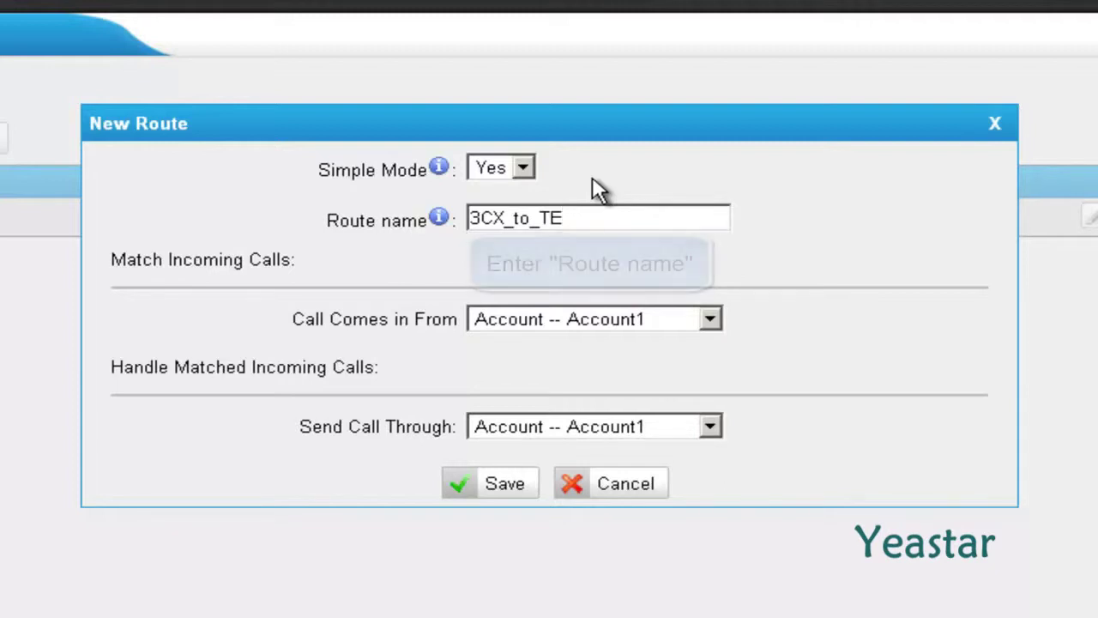
Set the new route to take calls coming in from ServiceProvider -- 3CX and send them through Trunk -- E1Trunk1
click(710, 319)
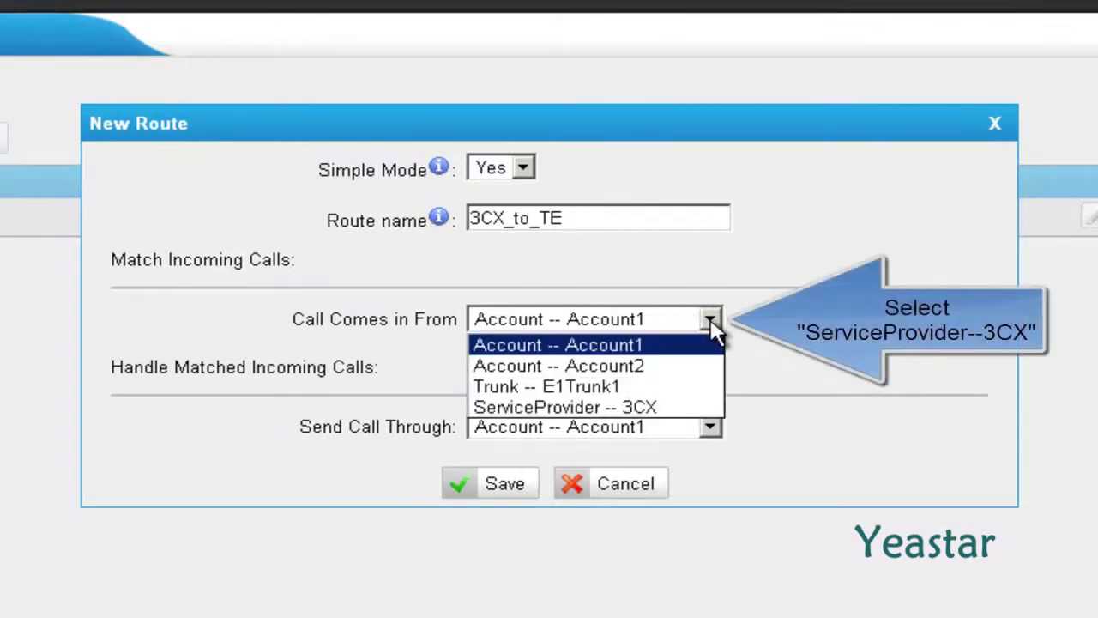
click(686, 408)
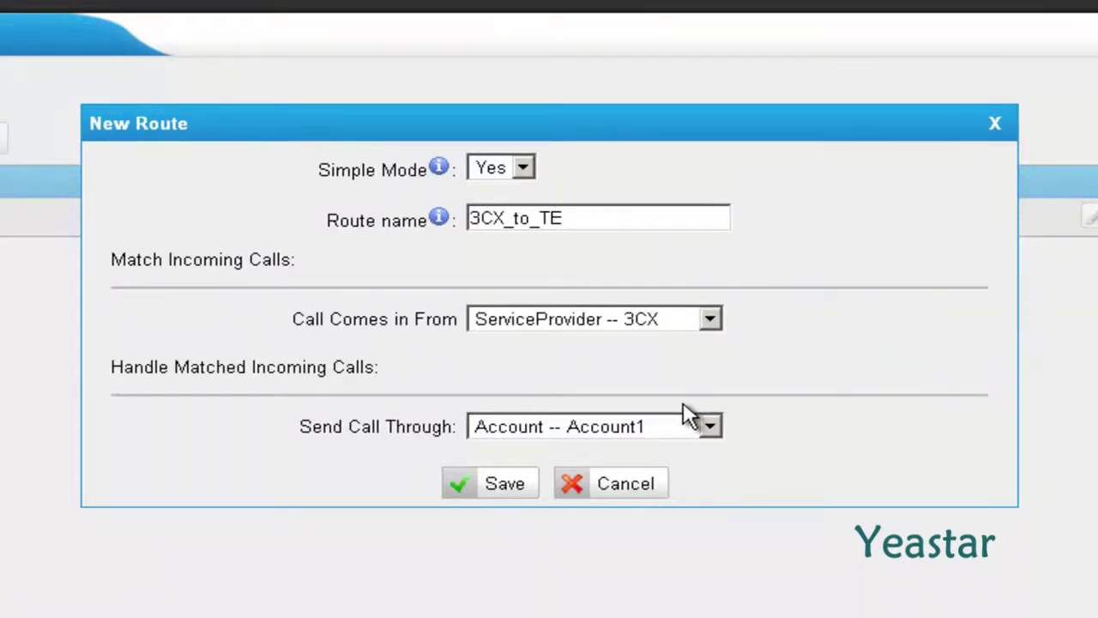
click(712, 426)
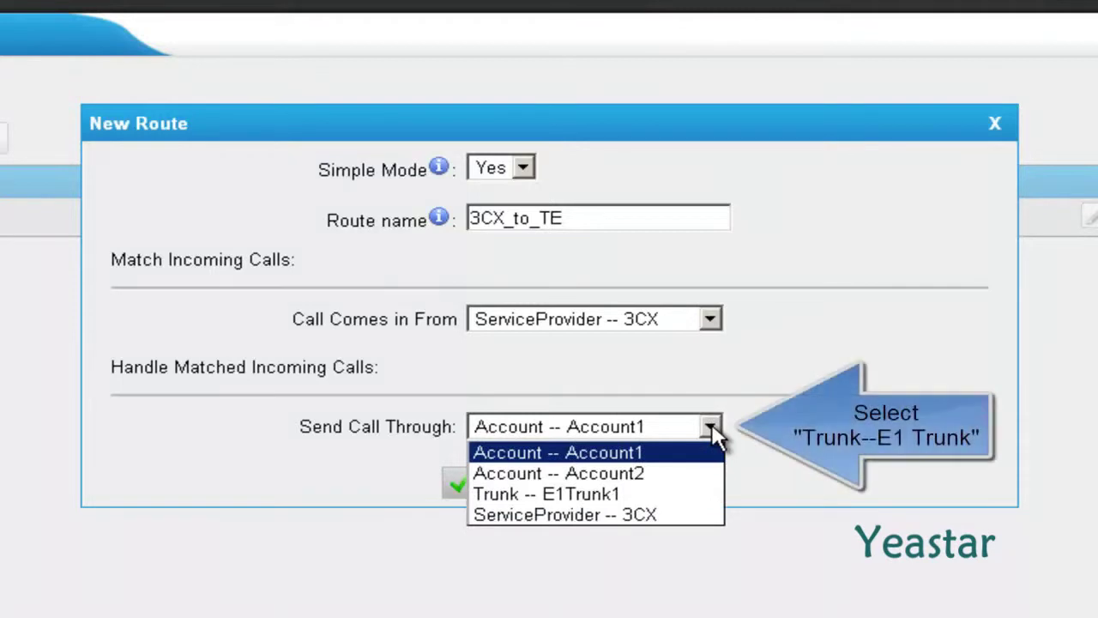
click(701, 496)
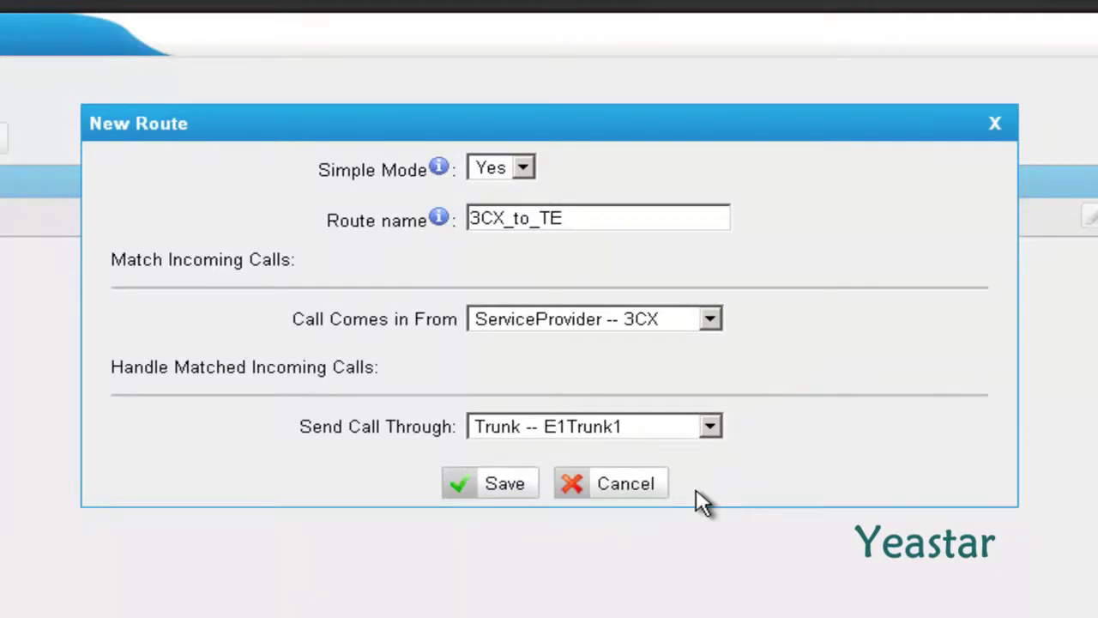
Save the 3CX_to_TE route and apply the changes on the gateway
click(460, 487)
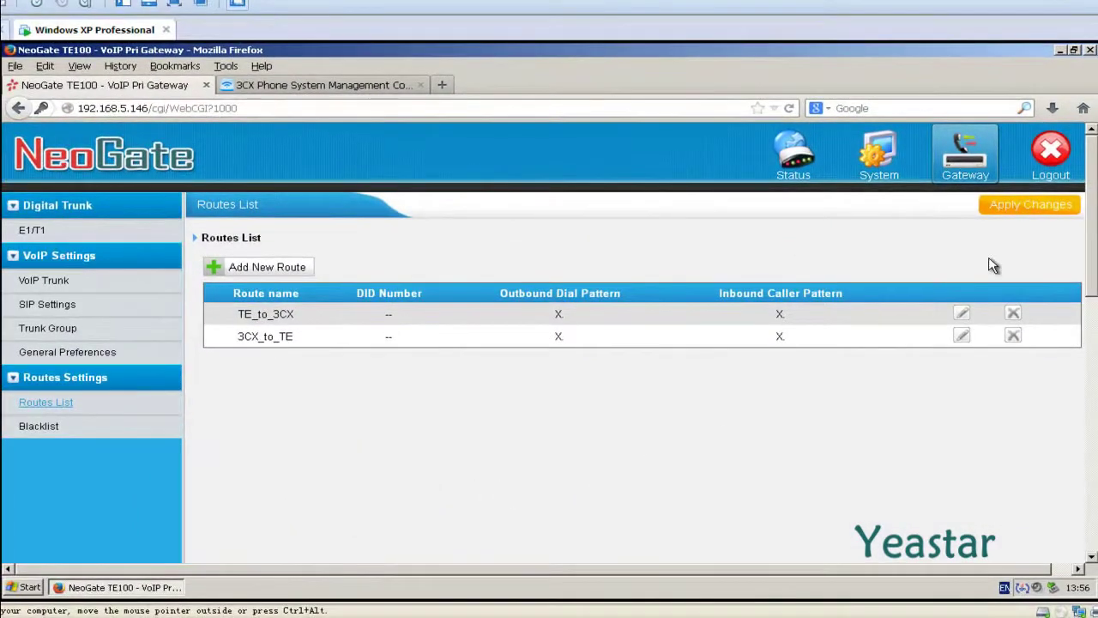
click(1034, 204)
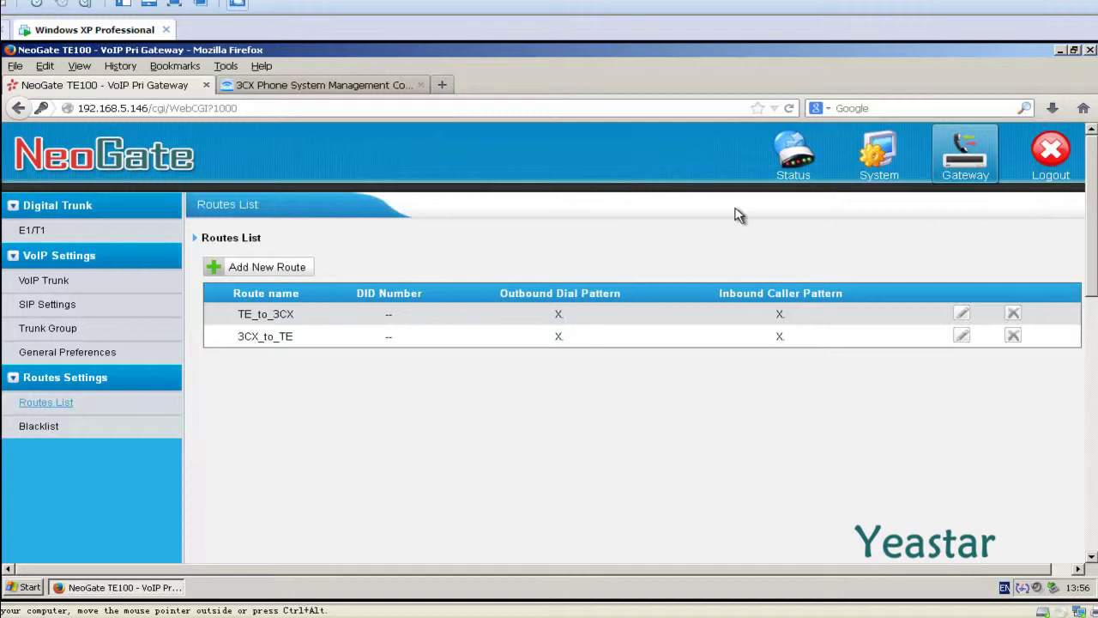
Edit the E1Trunk1 digital trunk to add a DOD number associated with extension 200, then save the trunk and apply the changes
click(45, 232)
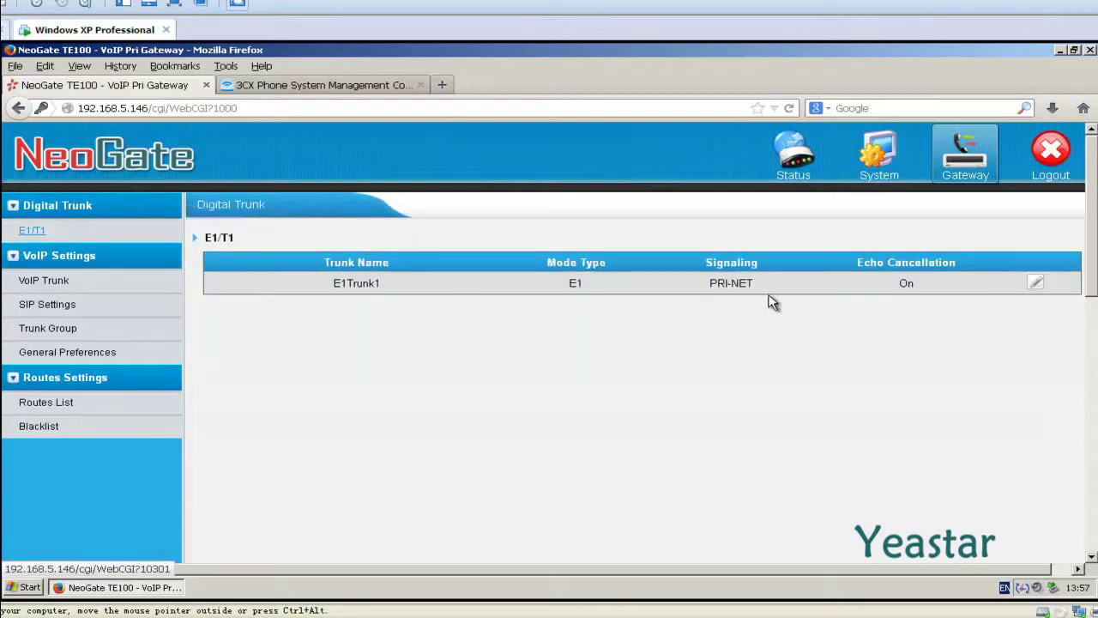
click(1040, 285)
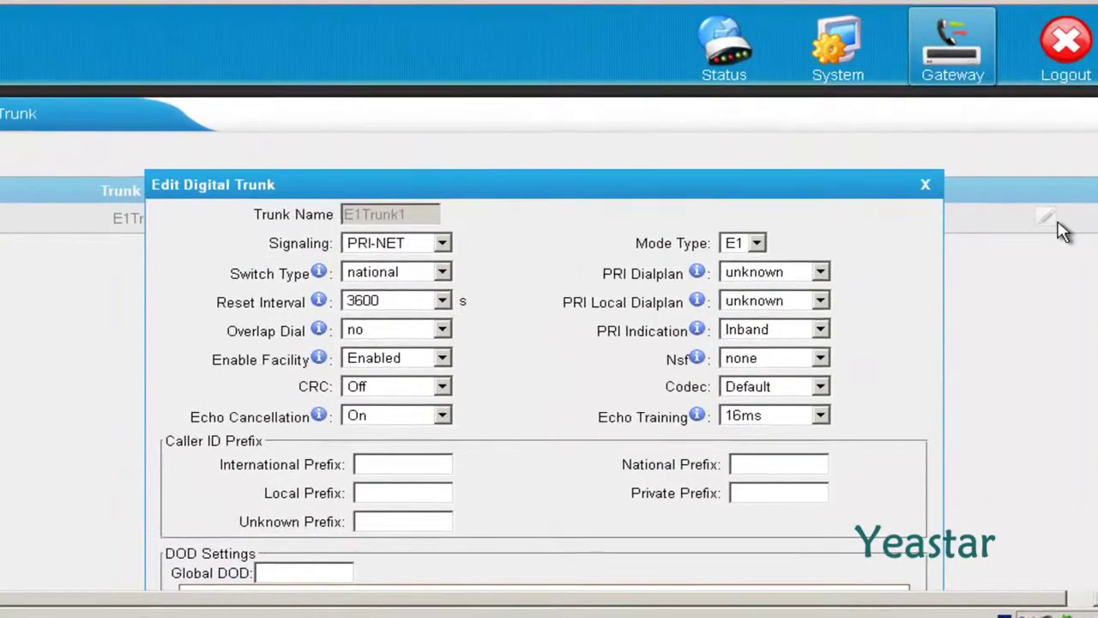
scroll(1062, 232, down, 3)
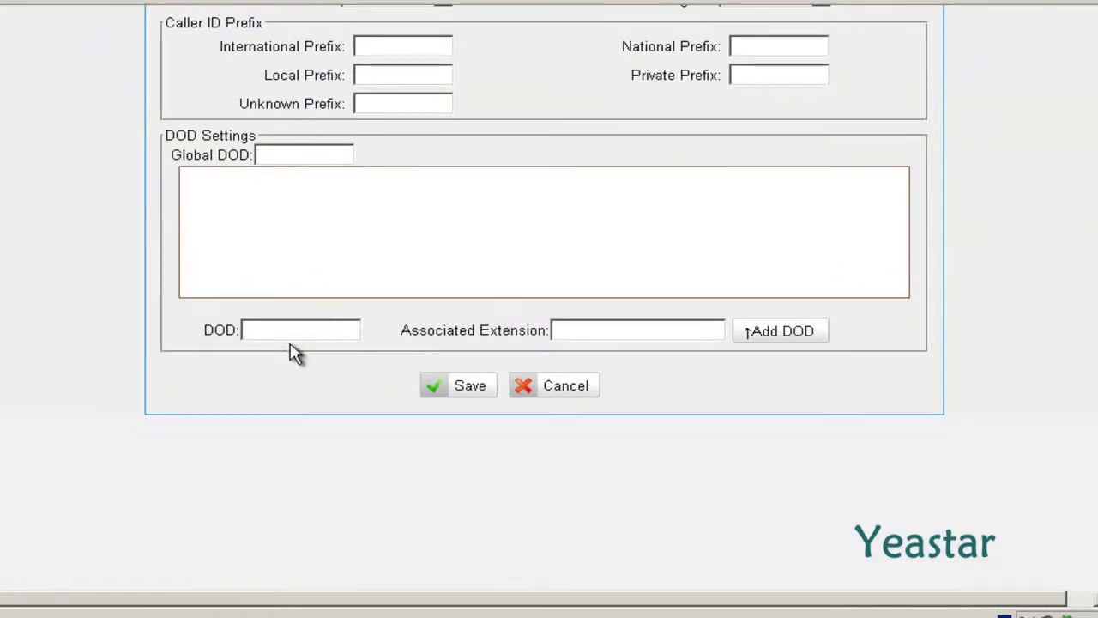
click(289, 340)
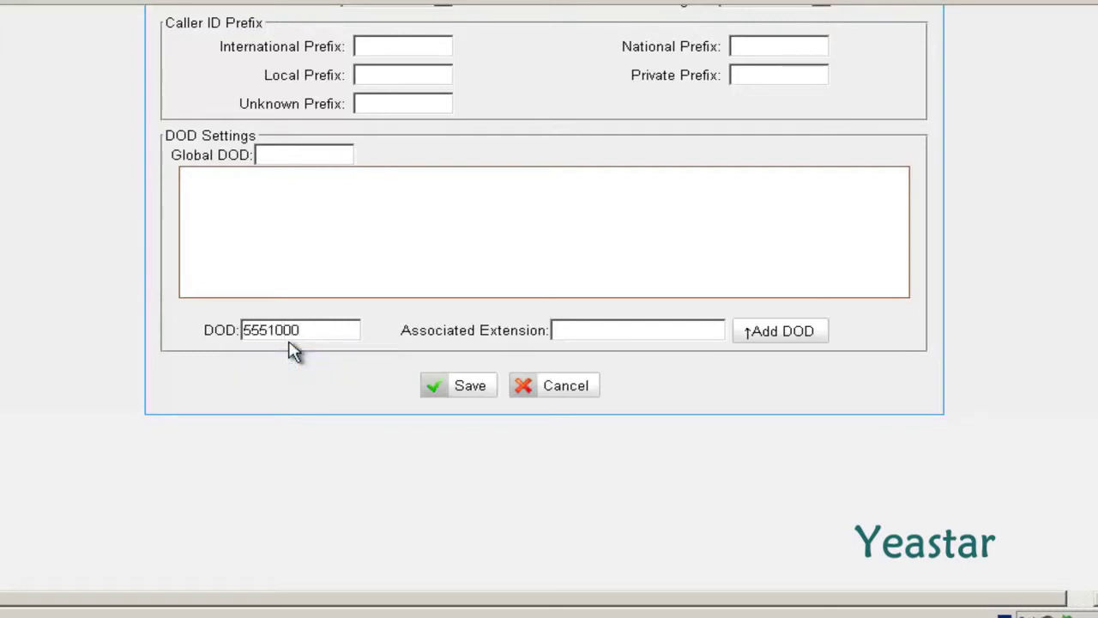
key(Tab)
click(773, 343)
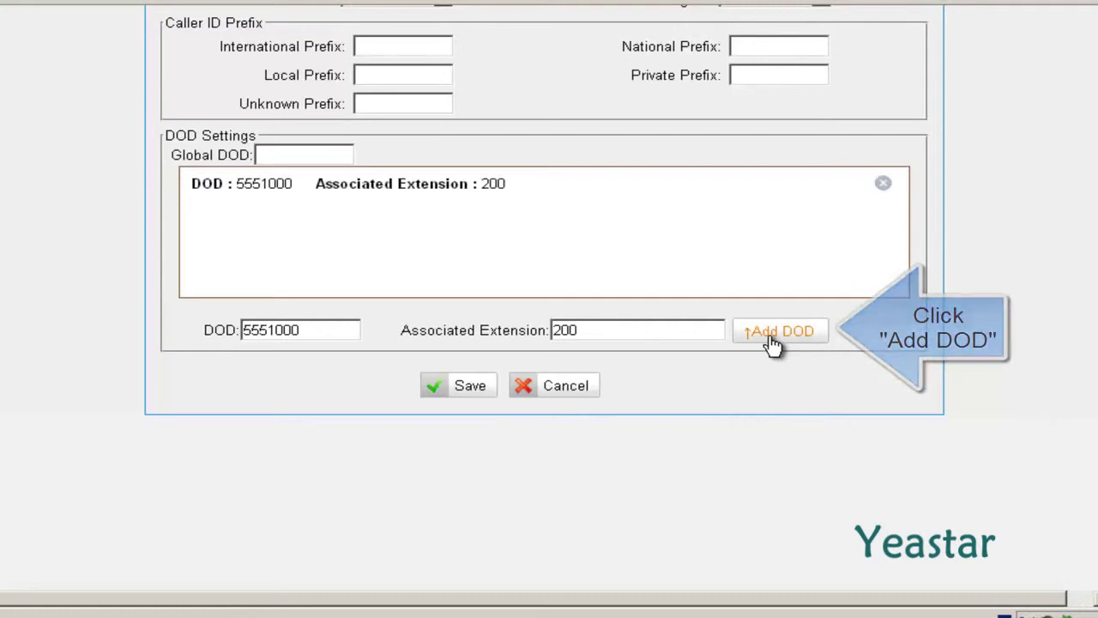
click(451, 395)
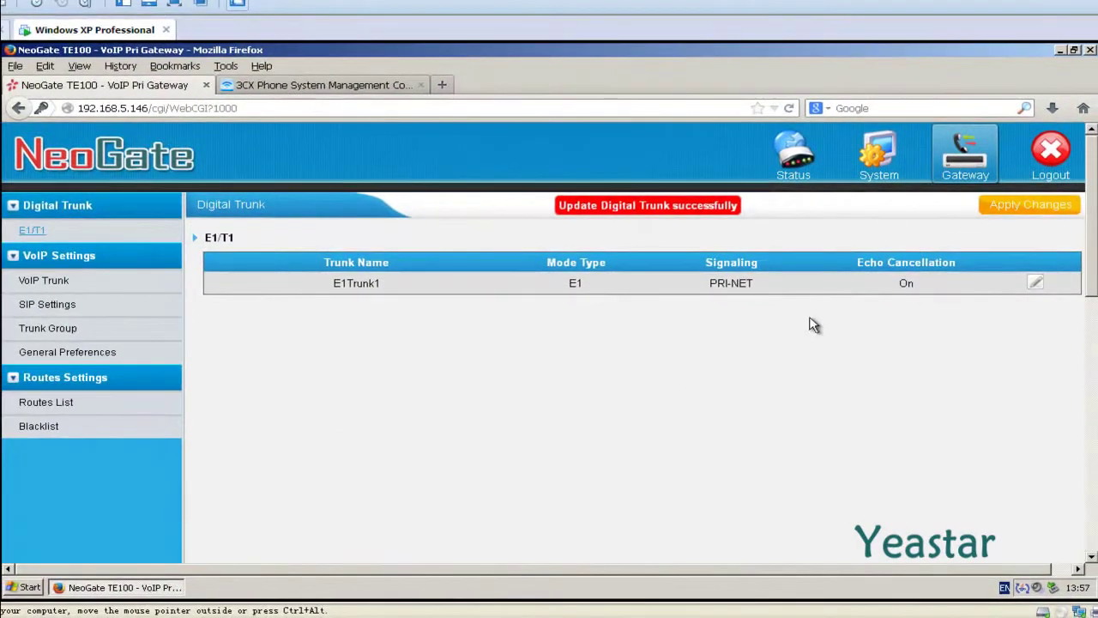
click(1020, 210)
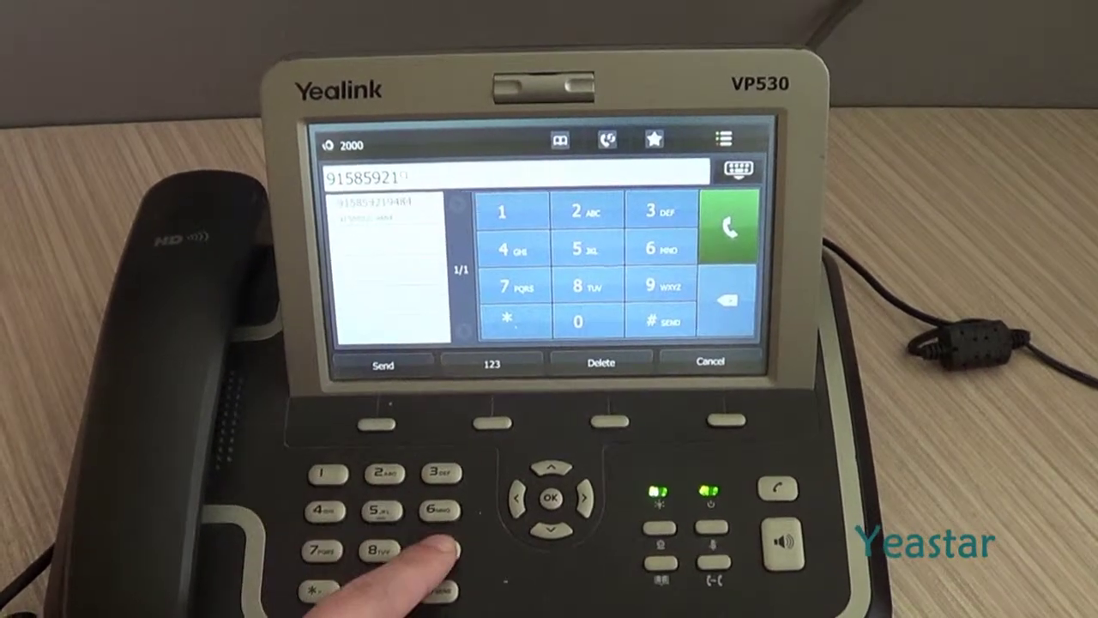
text(84)
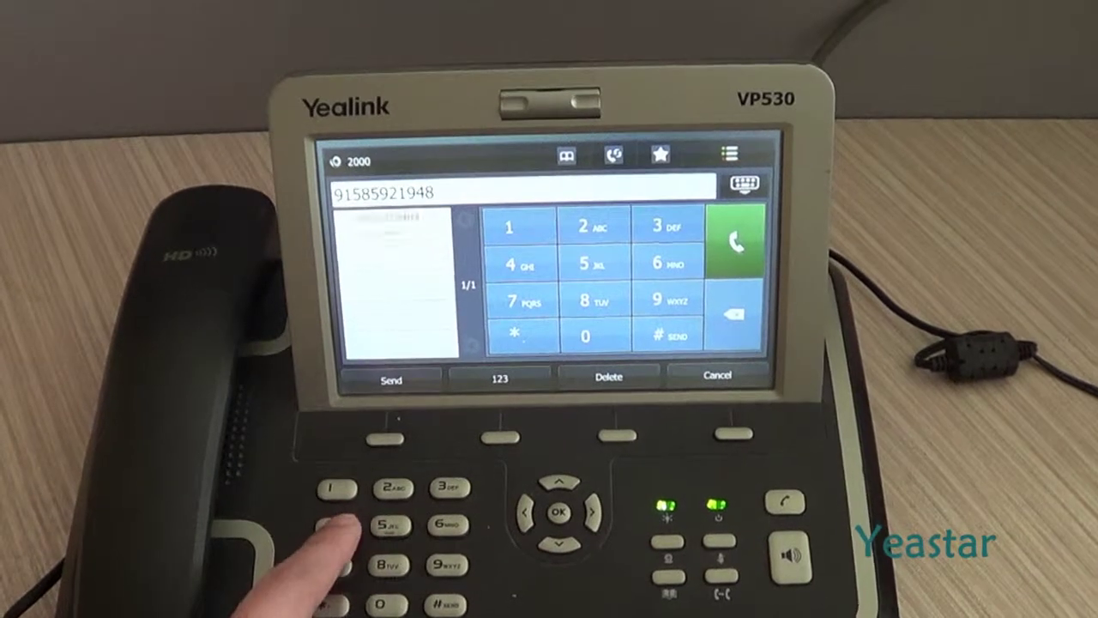
key(Return)
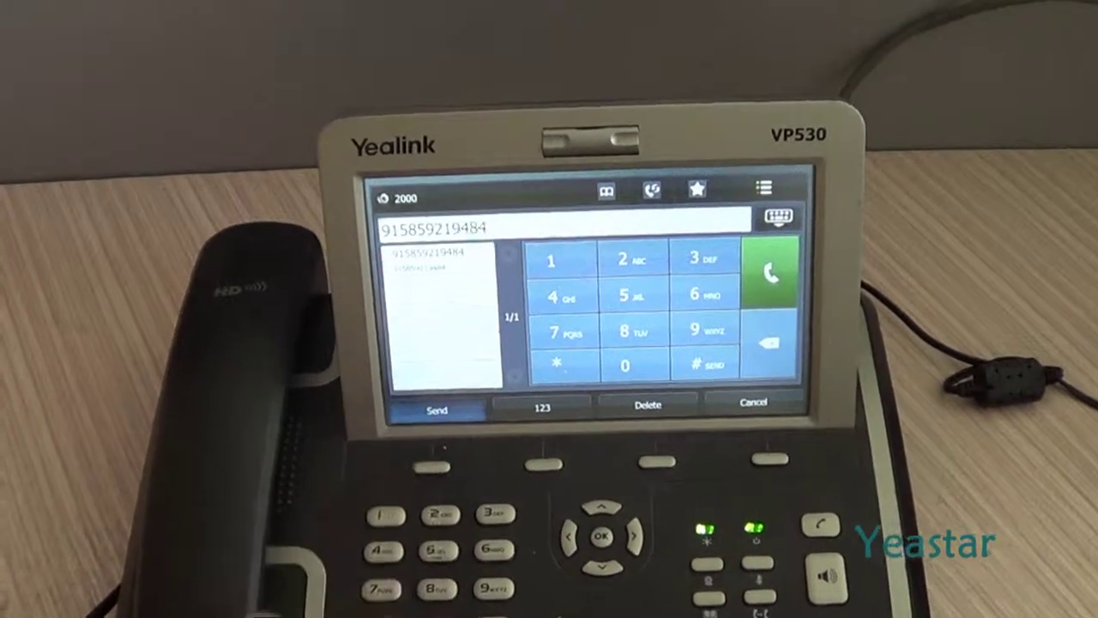